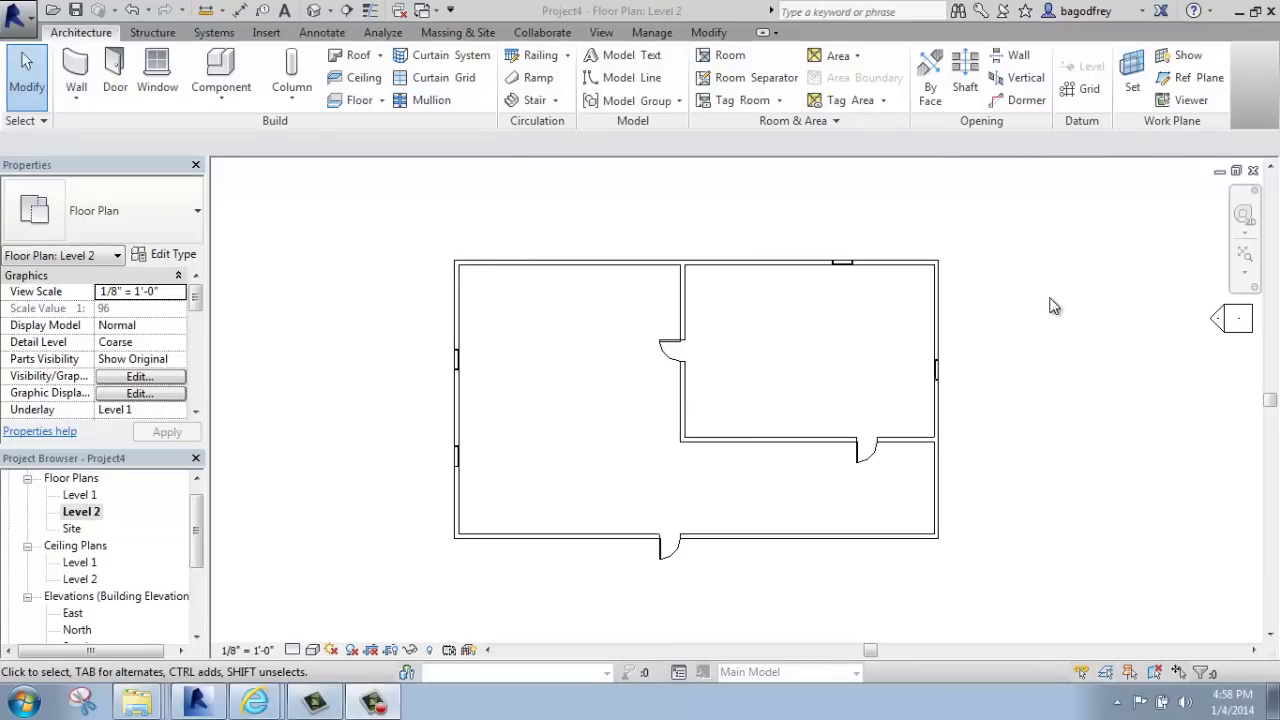
# - Select the top, left and bottom exterior walls and the two interior walls individually, one after another
pyautogui.click(1050, 308)
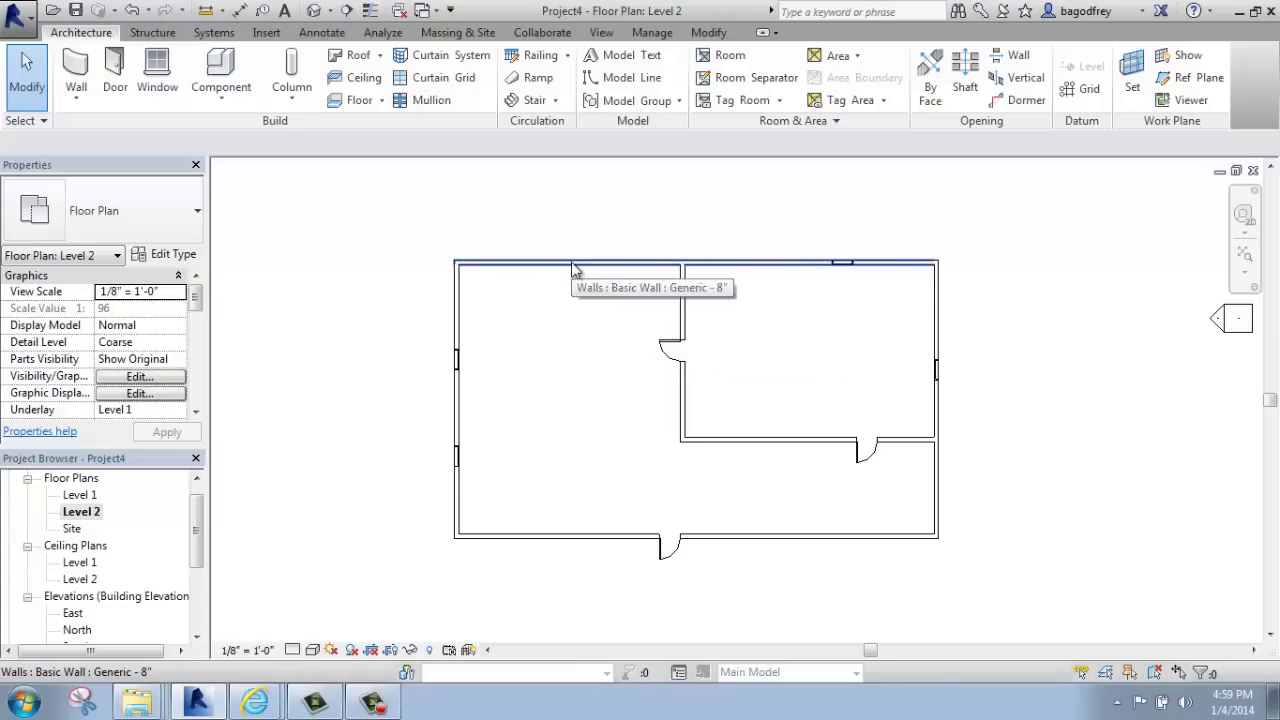
pyautogui.click(703, 273)
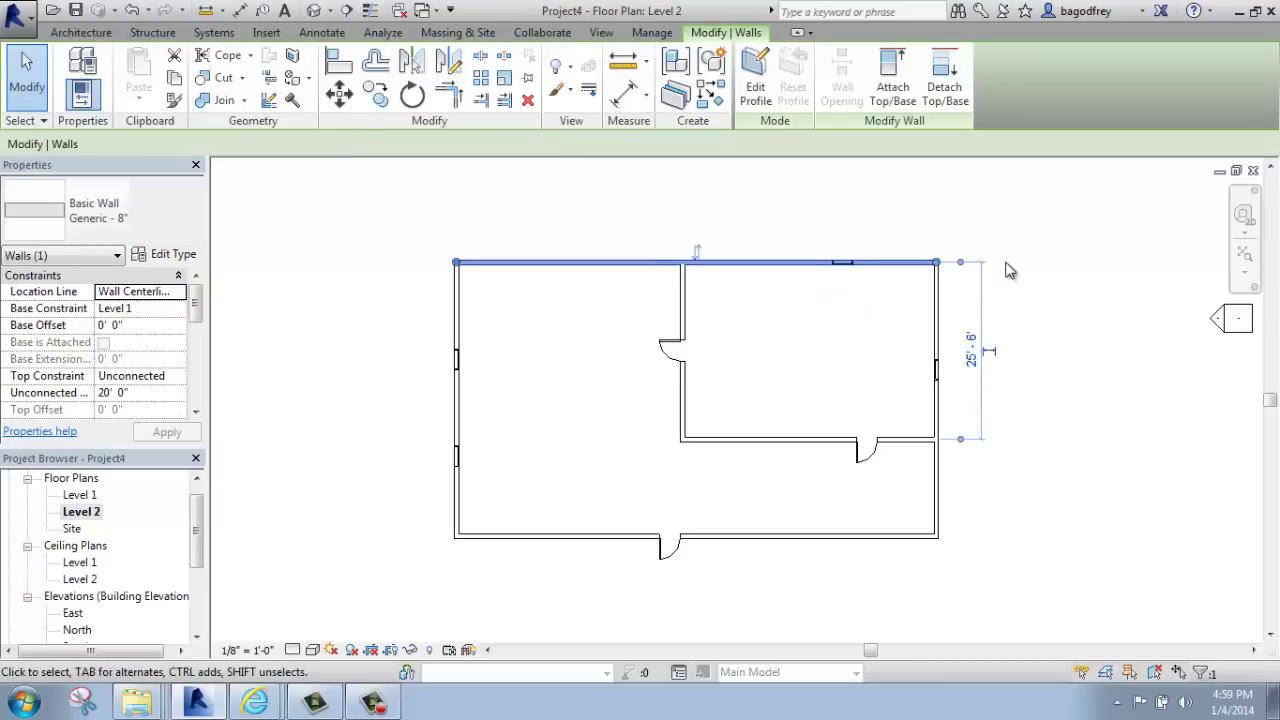
pyautogui.click(457, 300)
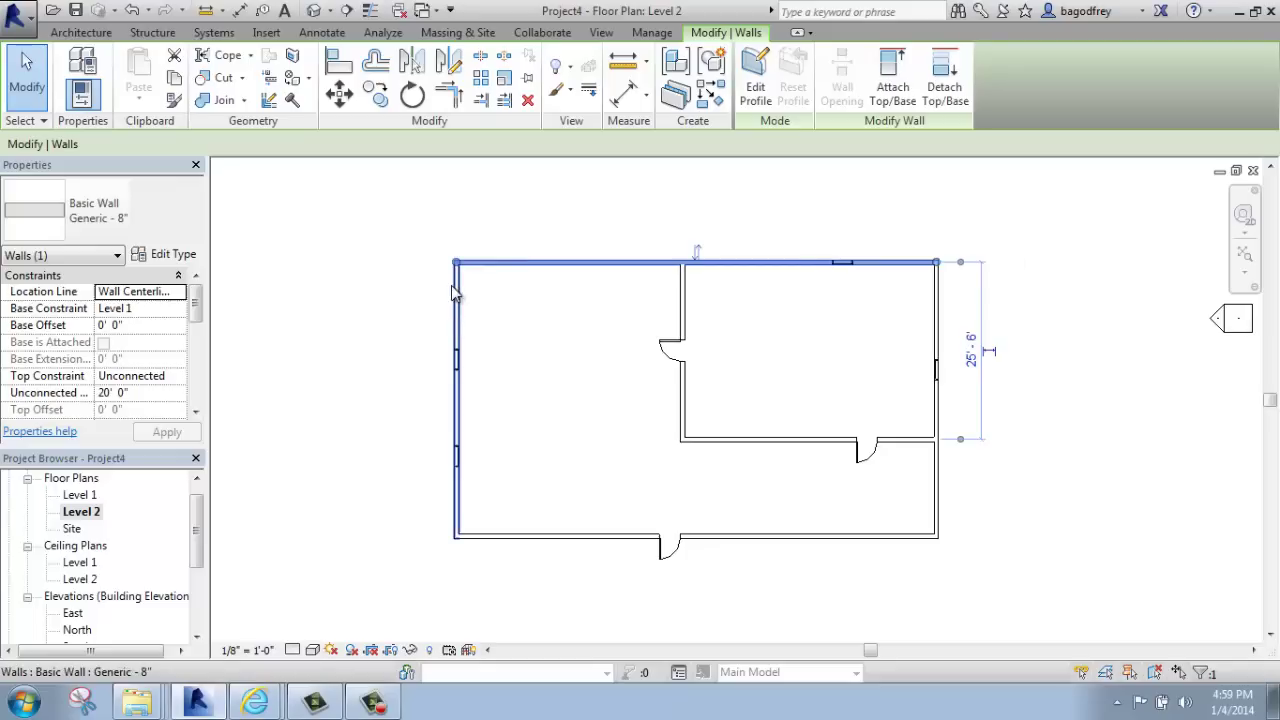
pyautogui.click(536, 540)
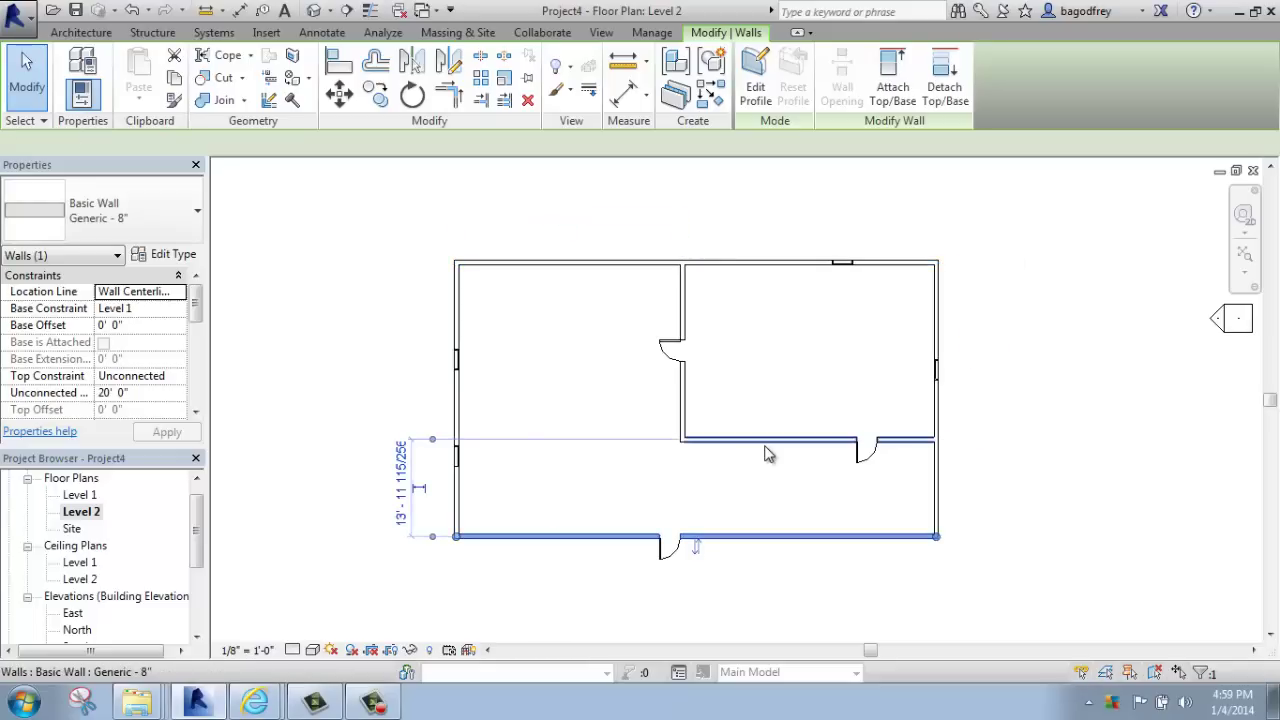
pyautogui.click(737, 439)
pyautogui.click(685, 402)
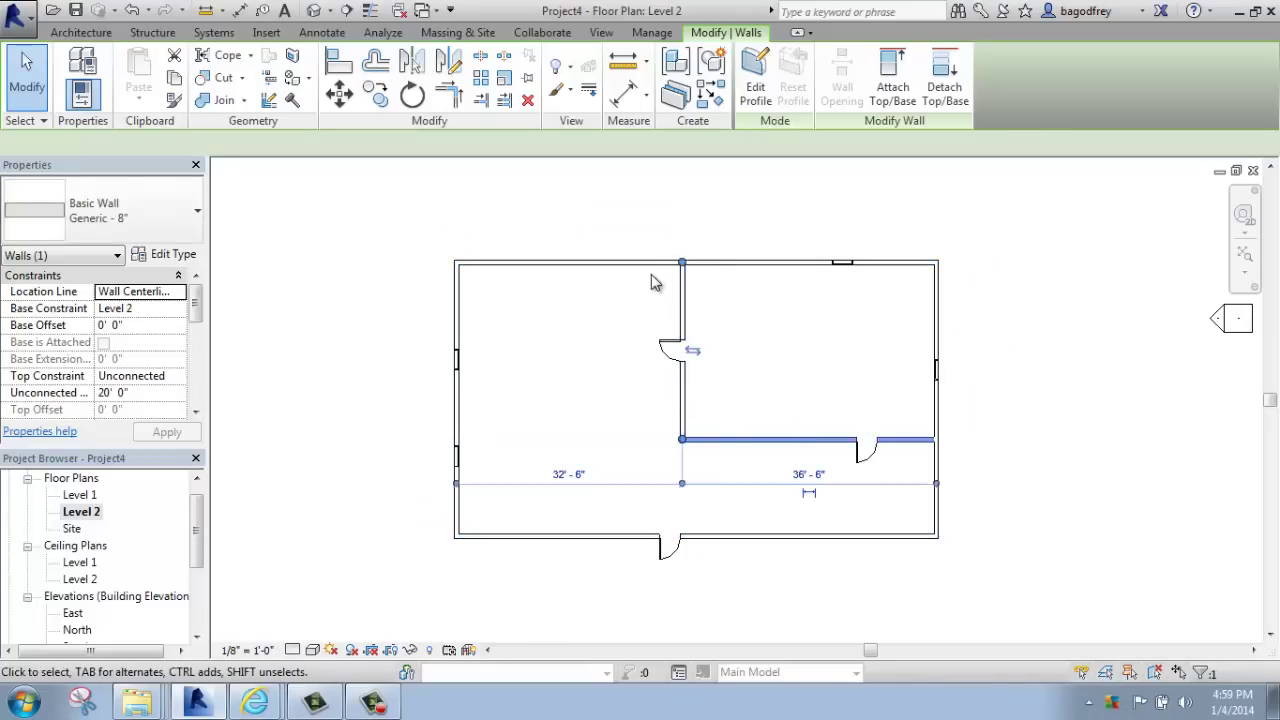
# - Build one combined selection of all four exterior walls and both interior walls, then clear it
pyautogui.click(655, 273)
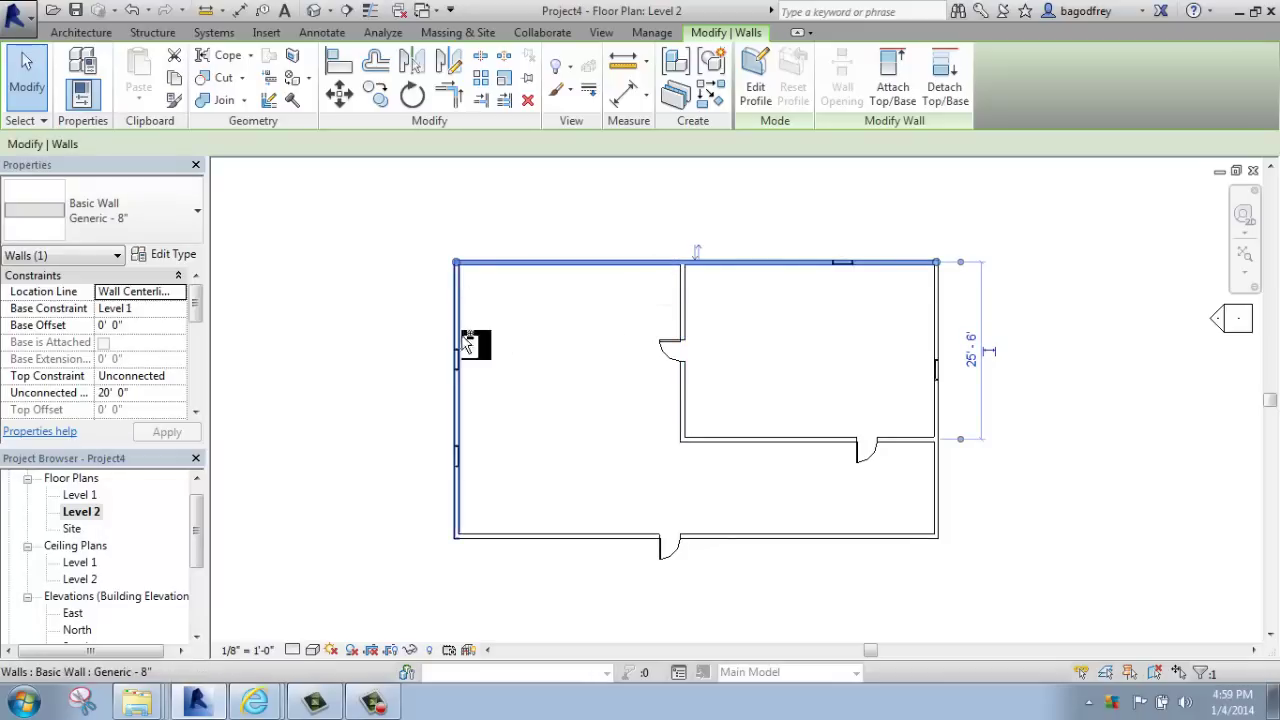
pyautogui.keyDown('ctrl'); pyautogui.click(466, 400); pyautogui.keyUp('ctrl')
pyautogui.keyDown('ctrl'); pyautogui.click(497, 540); pyautogui.keyUp('ctrl')
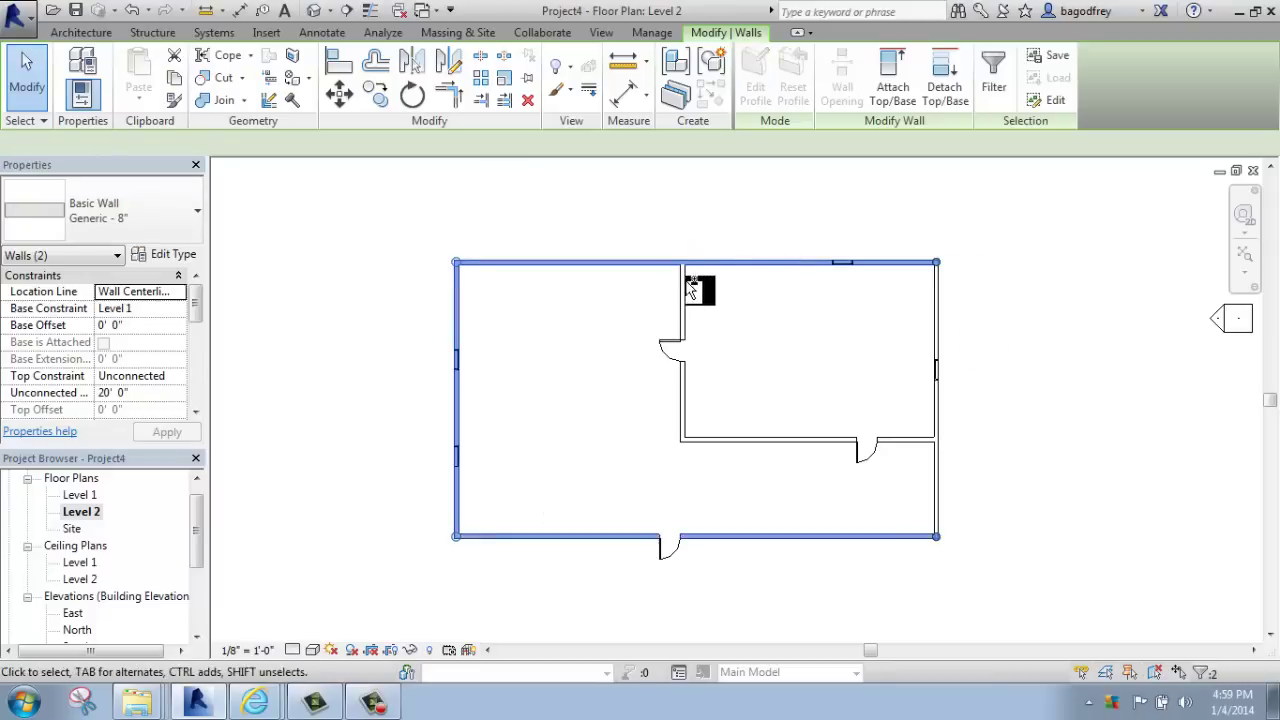
pyautogui.keyDown('ctrl'); pyautogui.click(729, 440); pyautogui.keyUp('ctrl')
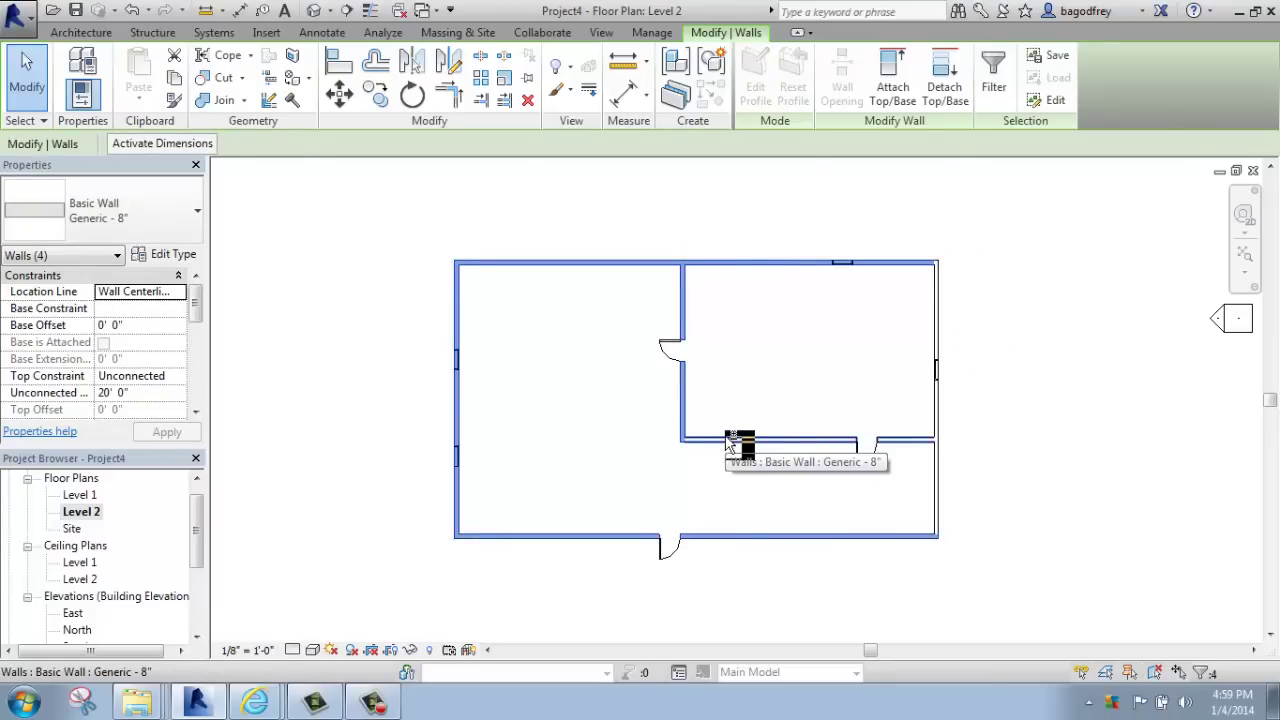
pyautogui.keyDown('ctrl'); pyautogui.click(734, 441); pyautogui.keyUp('ctrl')
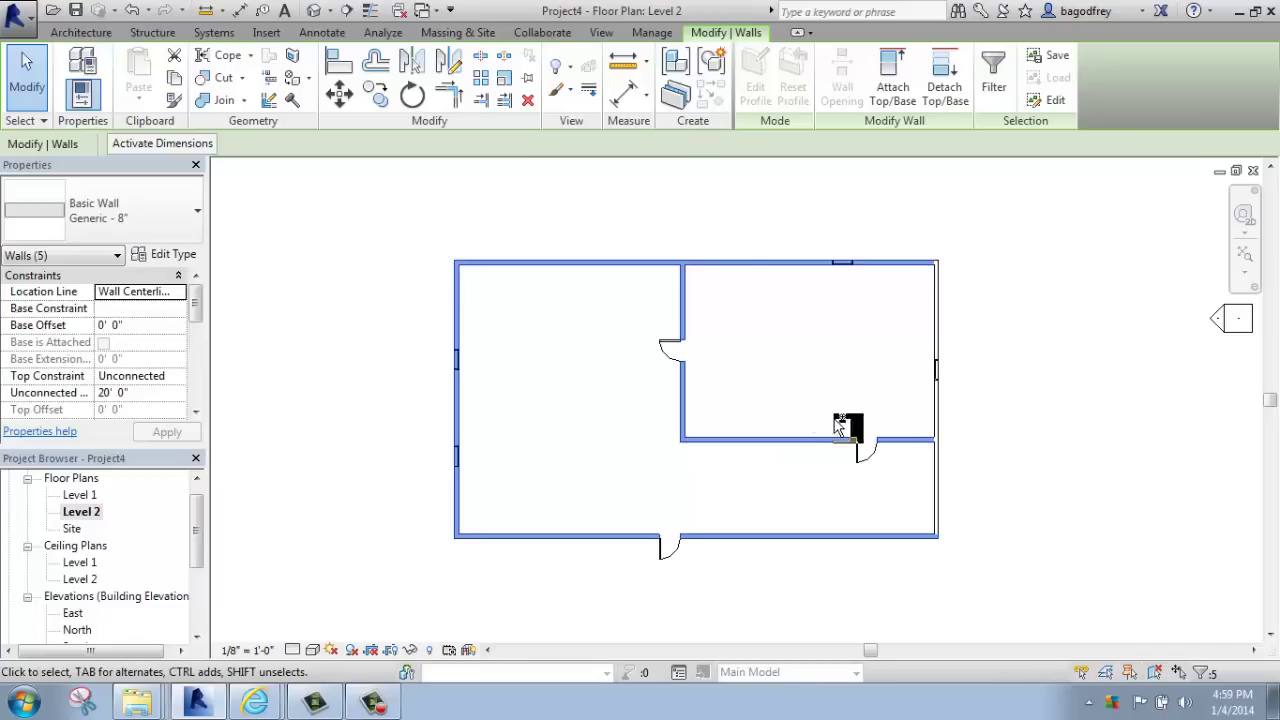
pyautogui.keyDown('ctrl'); pyautogui.click(1015, 418); pyautogui.keyUp('ctrl')
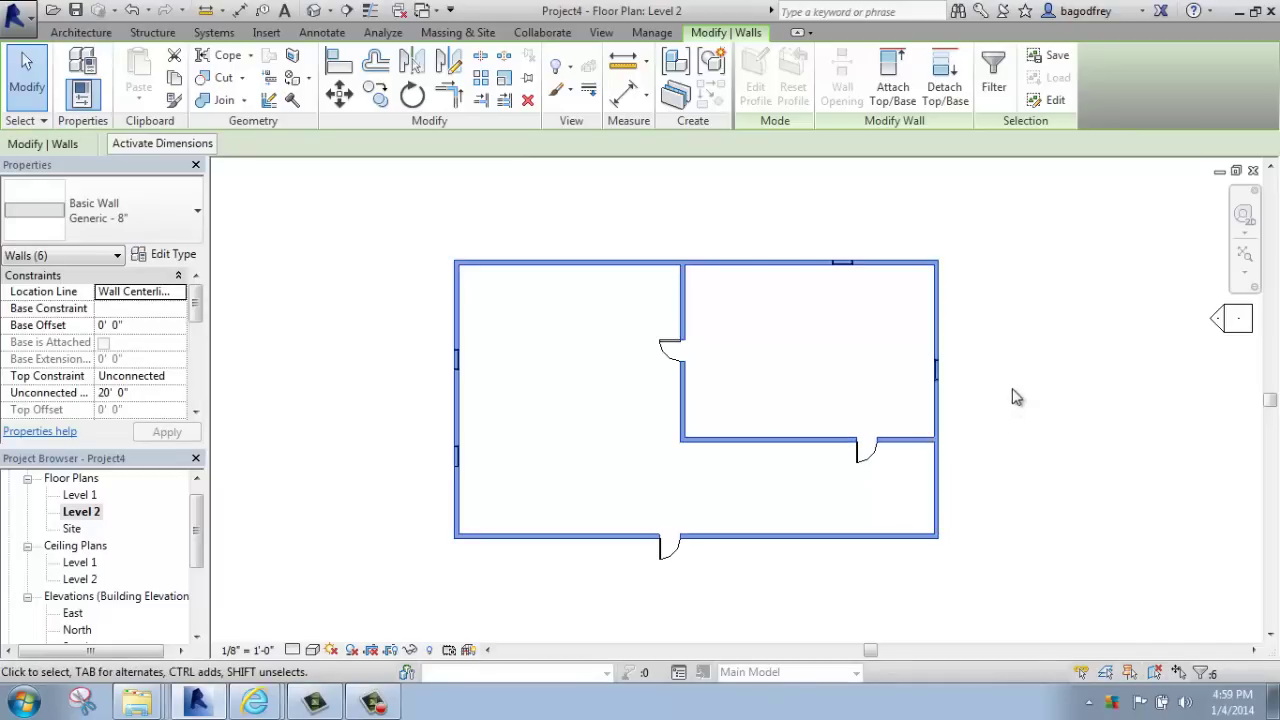
pyautogui.click(1080, 206)
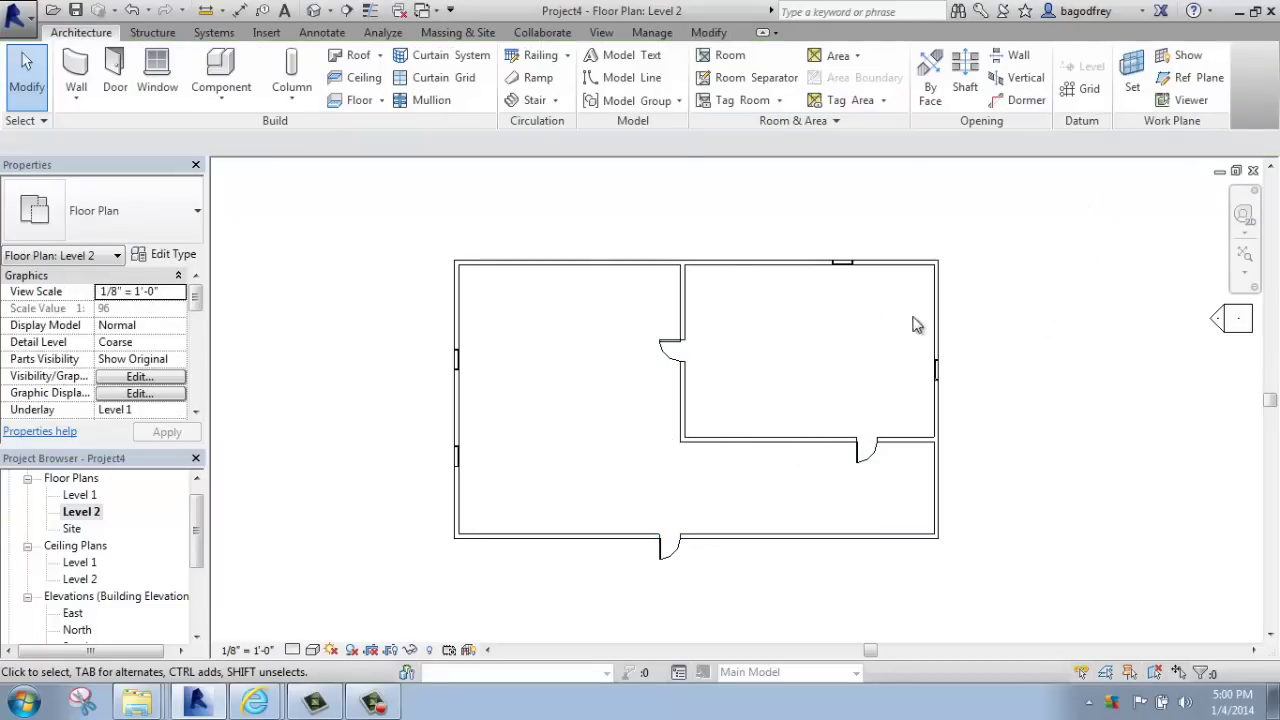
# - Select the right exterior wall alone, then instead combine the top, left and bottom exterior walls with both interior walls in one selection
pyautogui.click(934, 336)
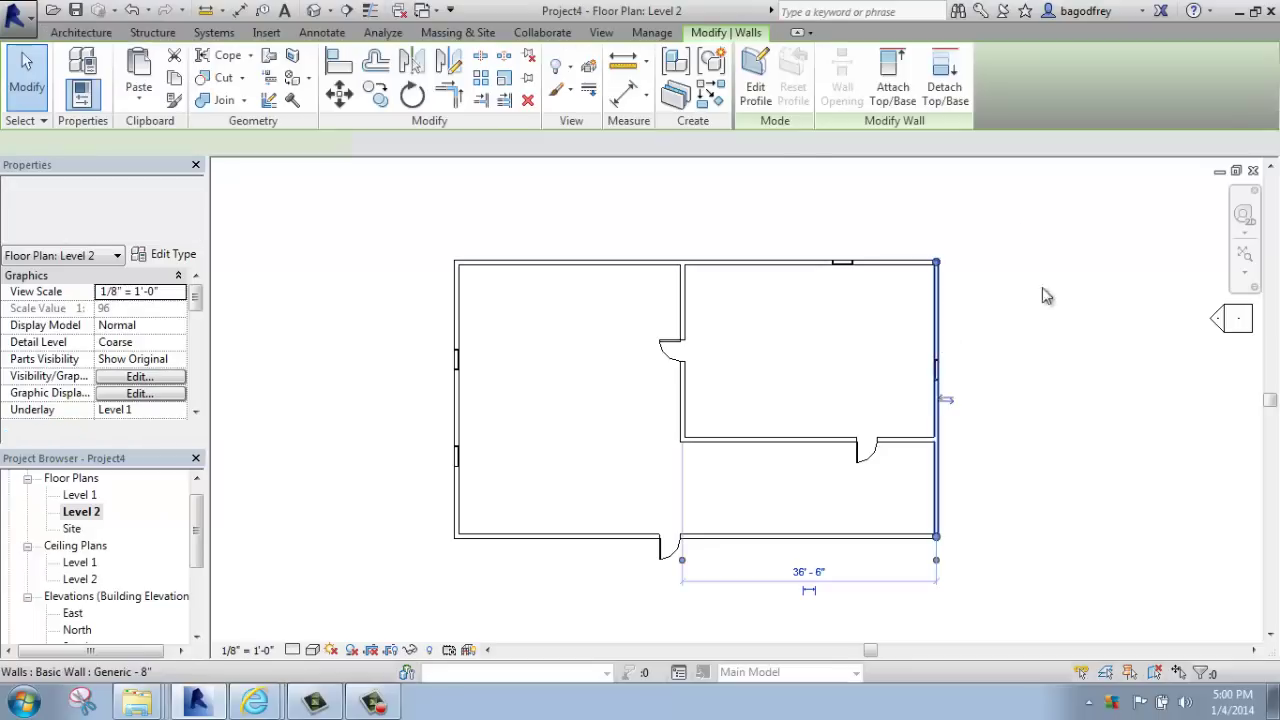
pyautogui.click(1062, 322)
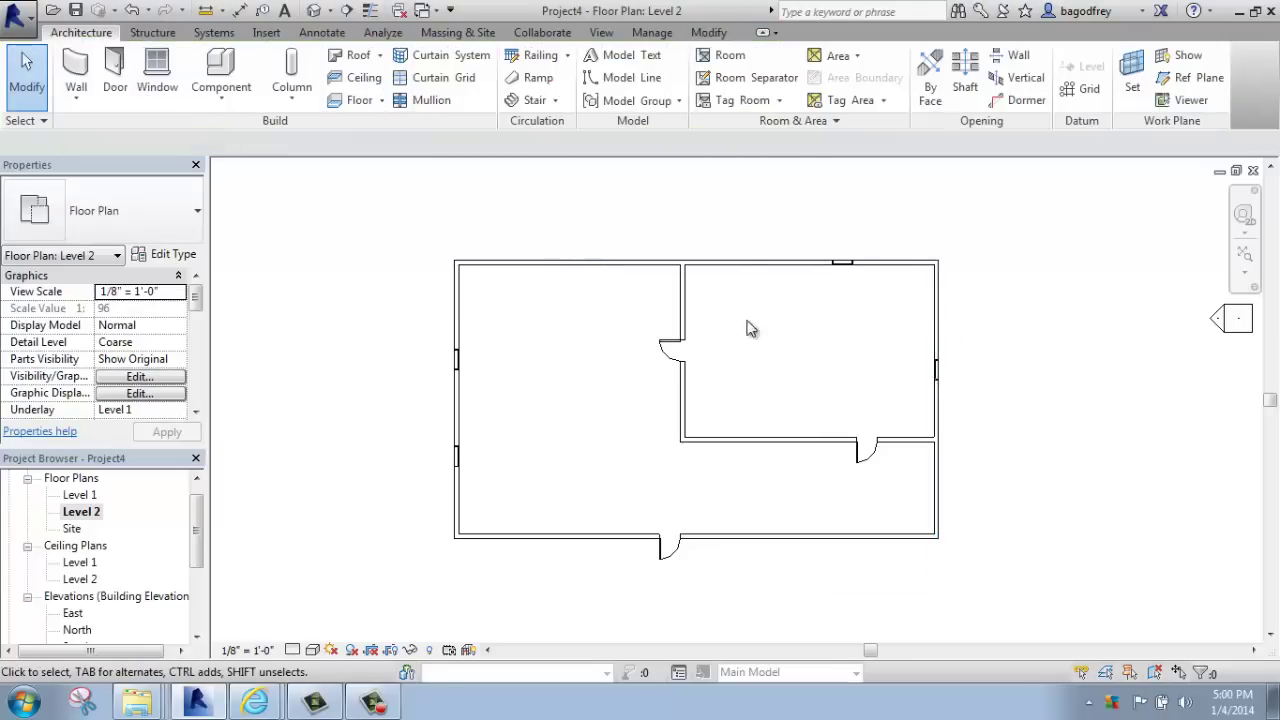
pyautogui.click(557, 271)
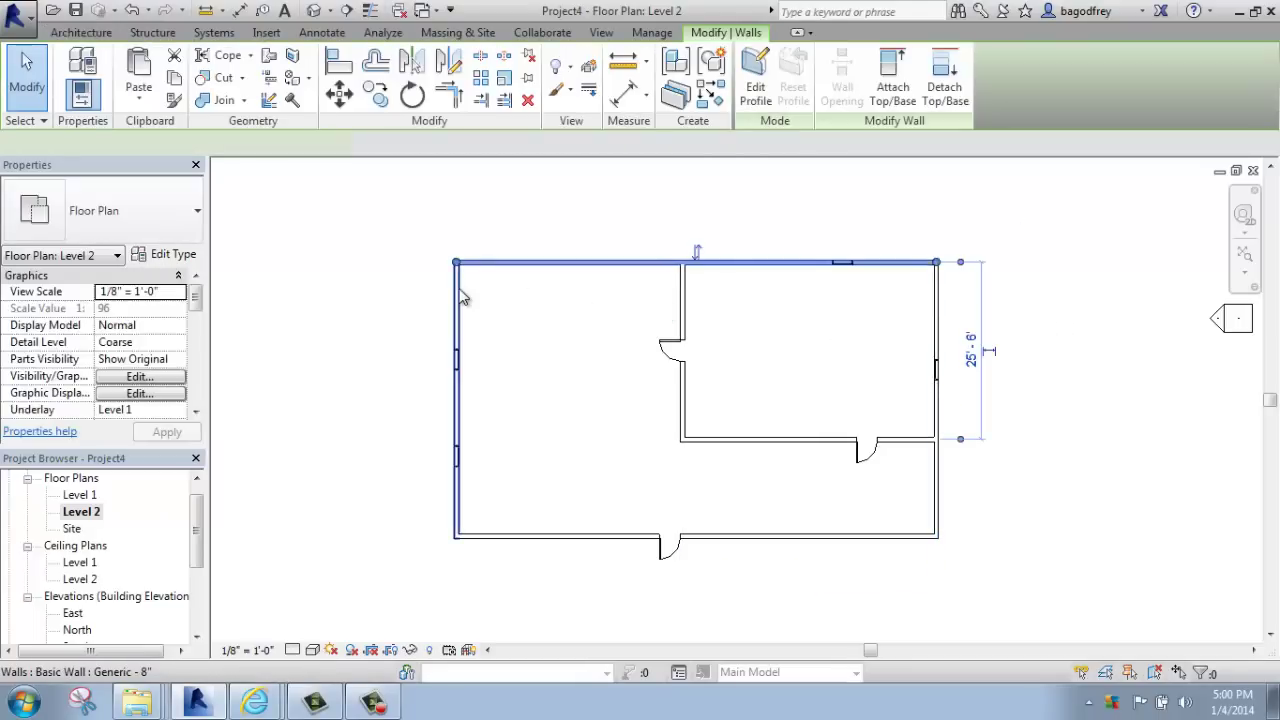
pyautogui.keyDown('ctrl'); pyautogui.click(524, 536); pyautogui.keyUp('ctrl')
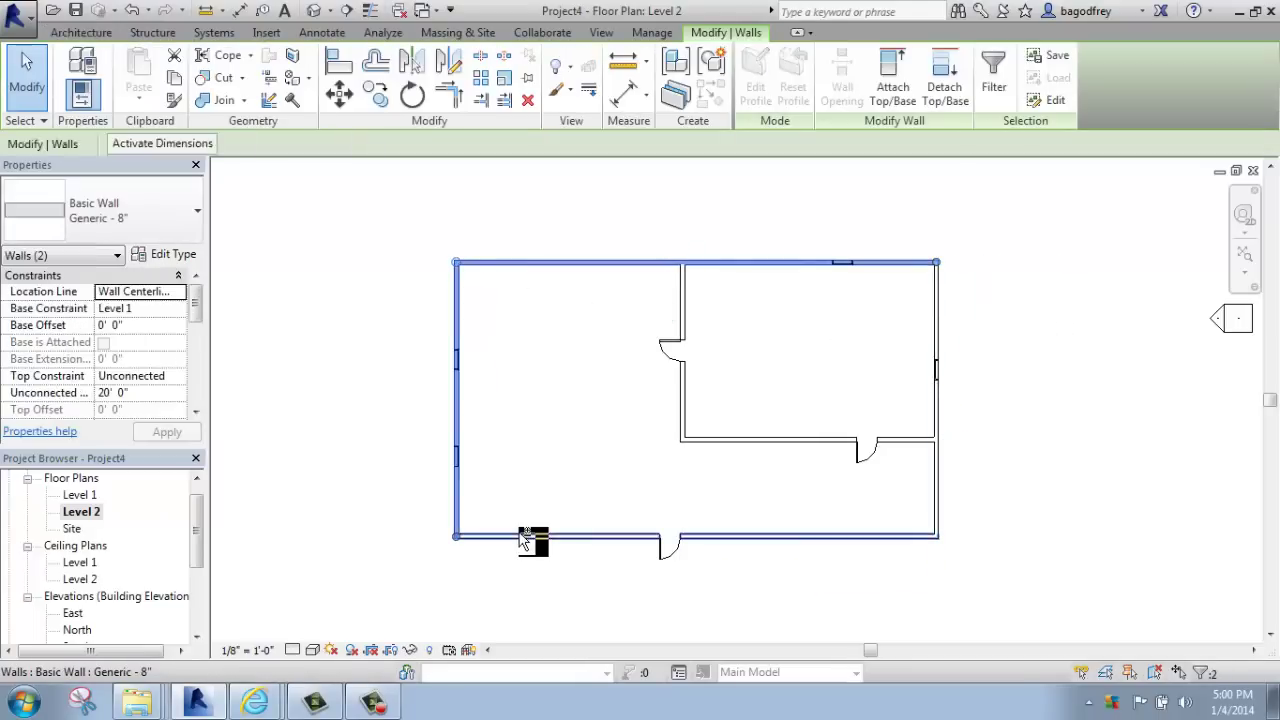
pyautogui.keyDown('ctrl'); pyautogui.click(716, 440); pyautogui.keyUp('ctrl')
pyautogui.keyDown('ctrl'); pyautogui.click(684, 420); pyautogui.keyUp('ctrl')
pyautogui.keyDown('ctrl'); pyautogui.click(770, 440); pyautogui.keyUp('ctrl')
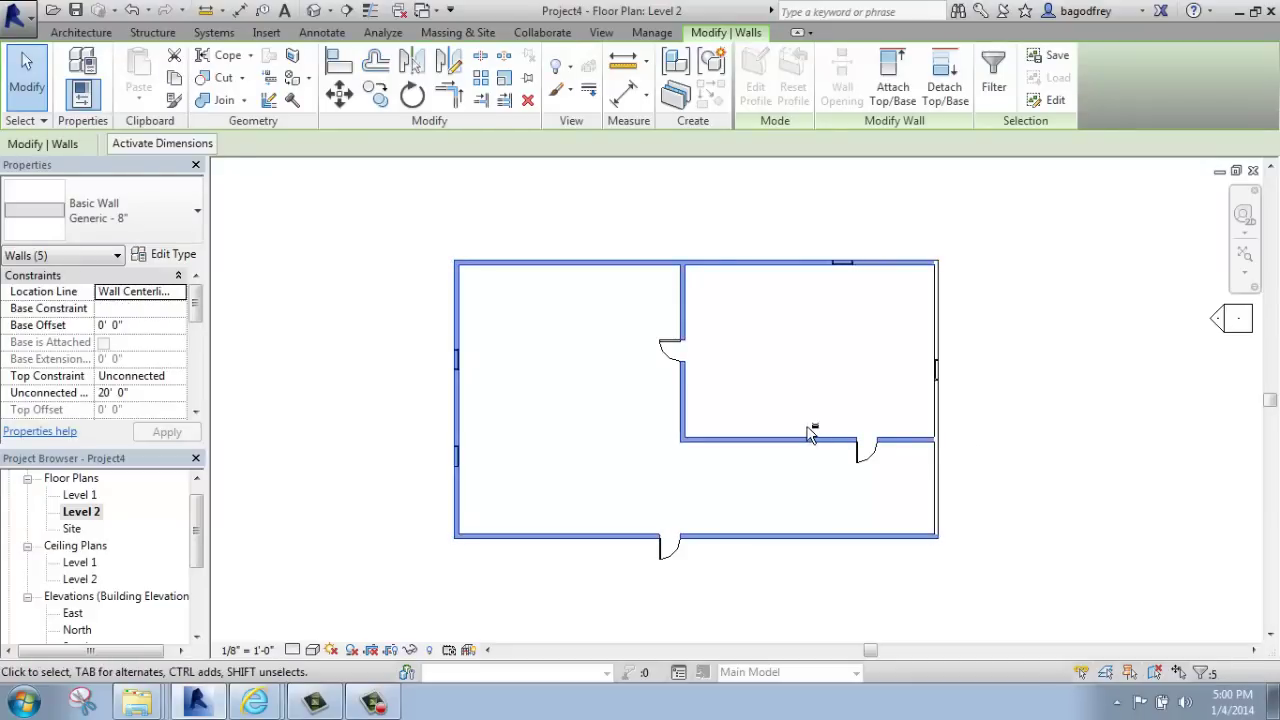
# - Remove both interior walls and the bottom exterior wall from the current selection
pyautogui.keyDown('shift'); pyautogui.click(810, 441); pyautogui.keyUp('shift')
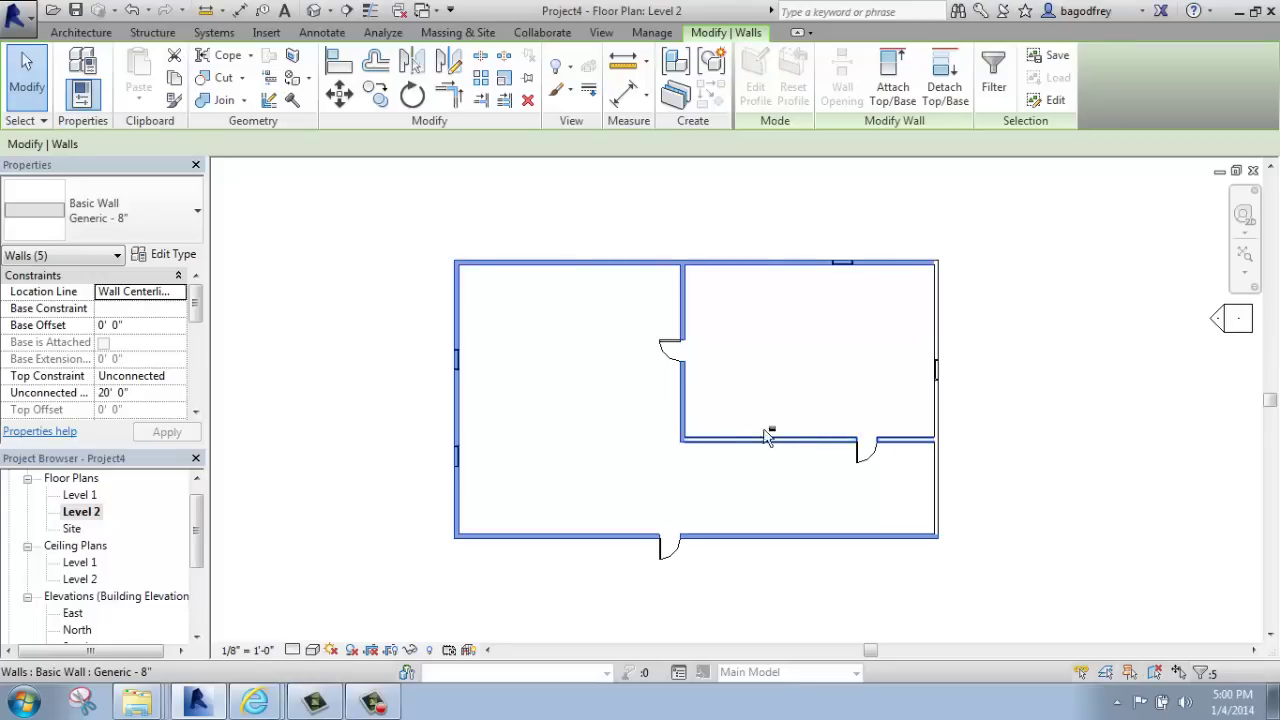
pyautogui.keyDown('shift'); pyautogui.click(680, 402); pyautogui.keyUp('shift')
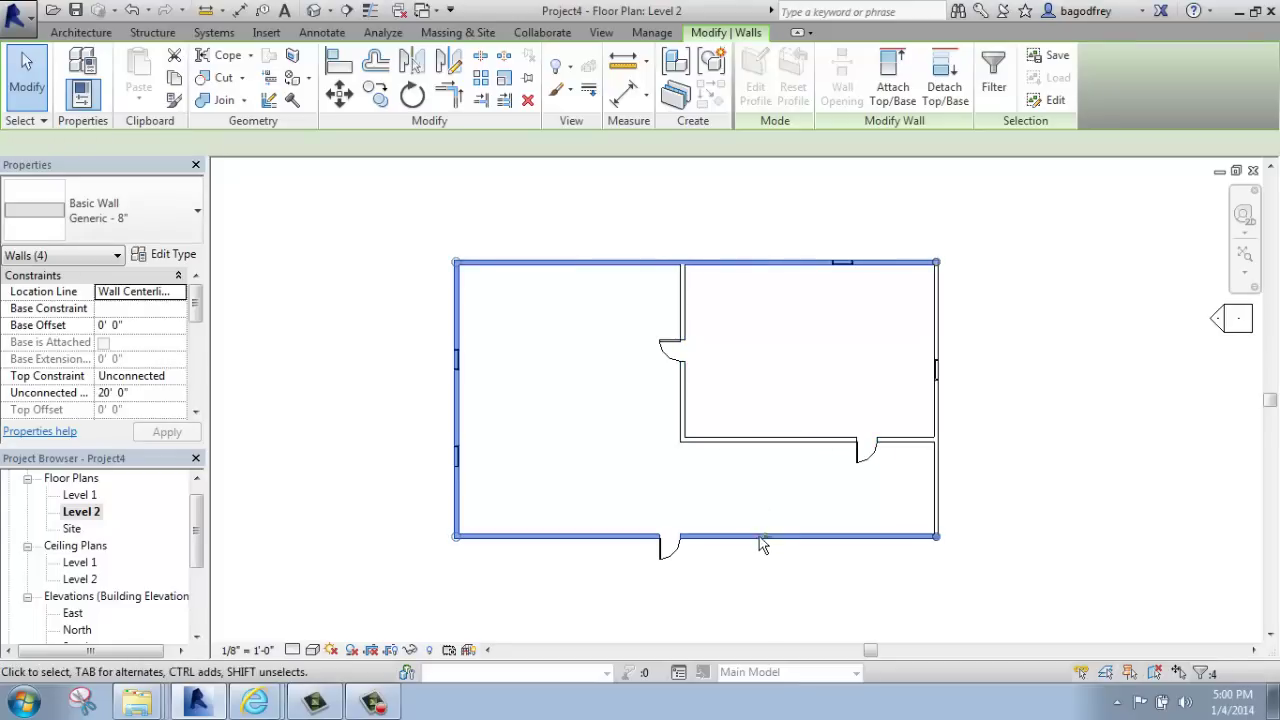
pyautogui.keyDown('shift'); pyautogui.click(616, 535); pyautogui.keyUp('shift')
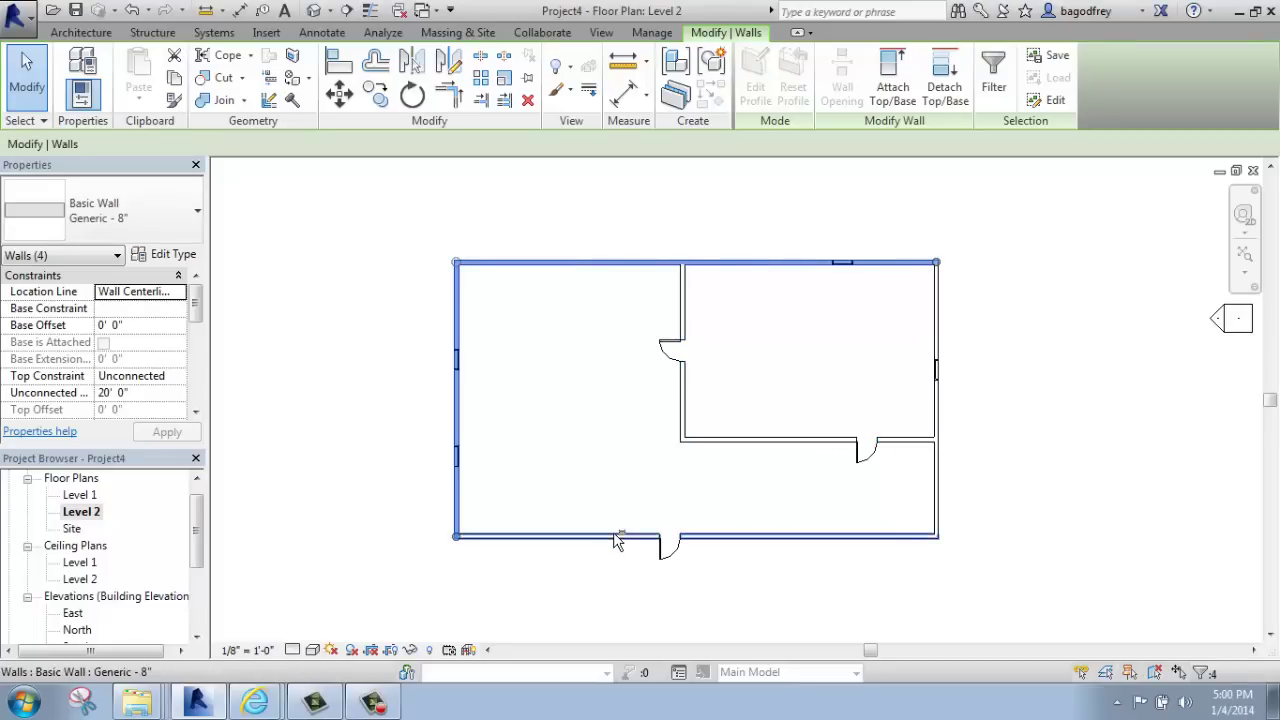
# - Add the horizontal interior wall and the bottom exterior wall back to the selection, then remove that interior wall and deselect everything
pyautogui.keyDown('ctrl'); pyautogui.click(752, 441); pyautogui.keyUp('ctrl')
pyautogui.keyDown('ctrl'); pyautogui.click(795, 545); pyautogui.keyUp('ctrl')
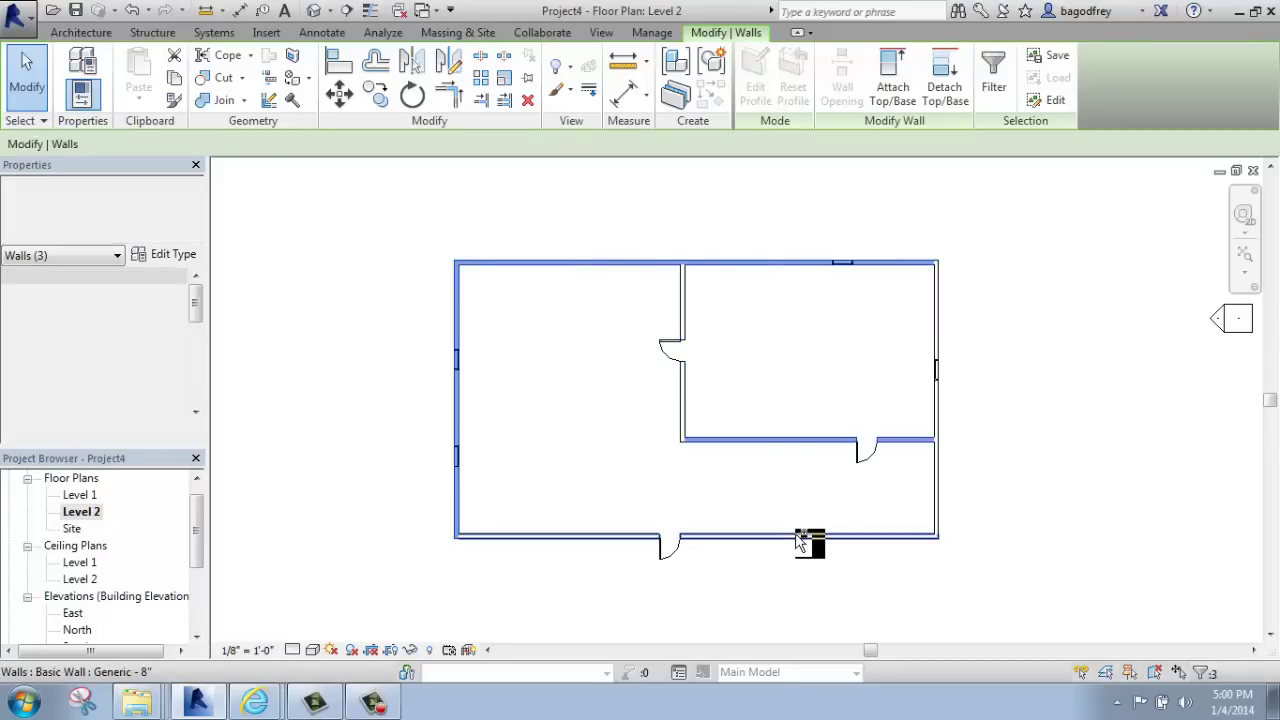
pyautogui.keyDown('shift'); pyautogui.click(702, 441); pyautogui.keyUp('shift')
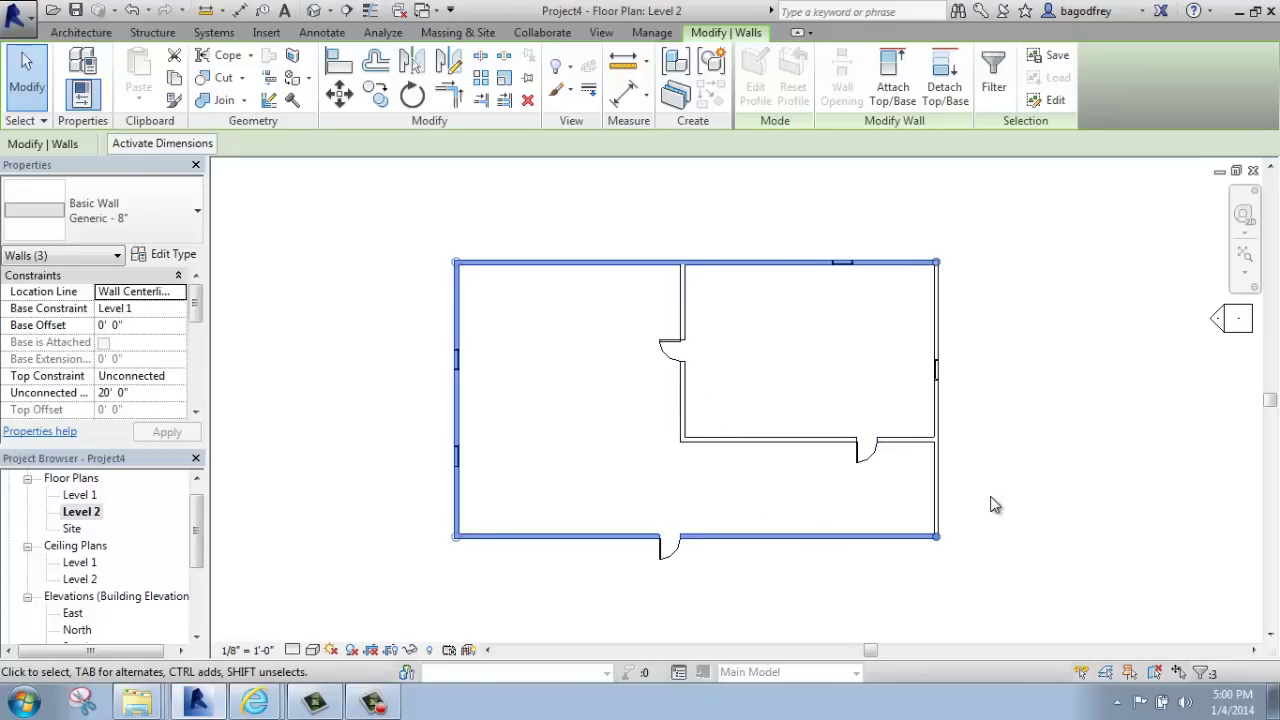
pyautogui.click(1068, 330)
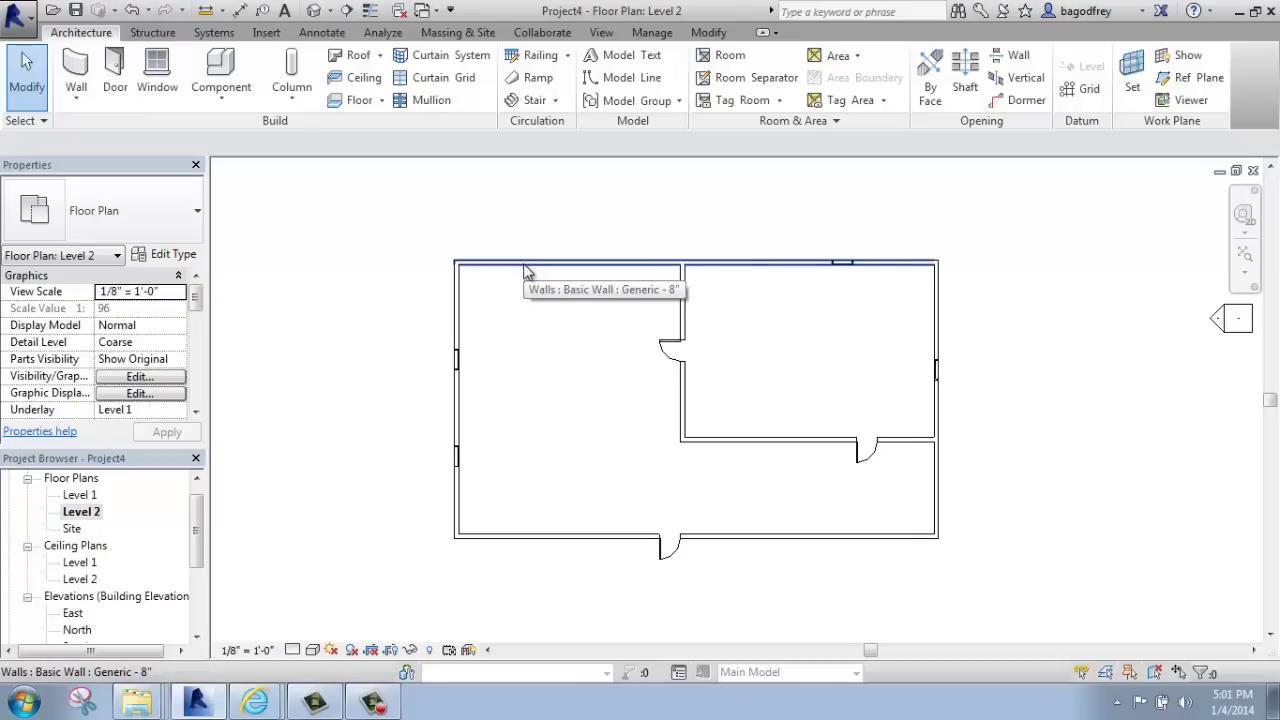
# - Select the whole chain of connected exterior walls, first starting from the top wall and again from the left wall, clearing each selection
pyautogui.press('Tab')
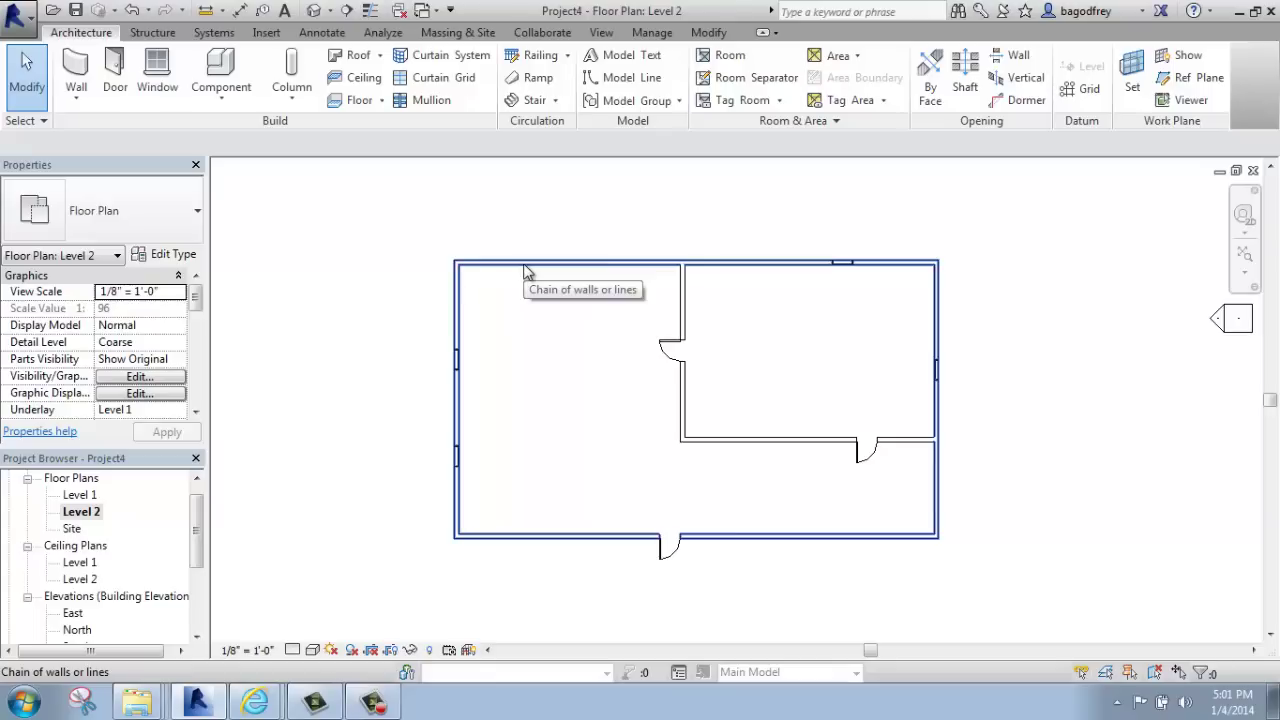
pyautogui.click(525, 271)
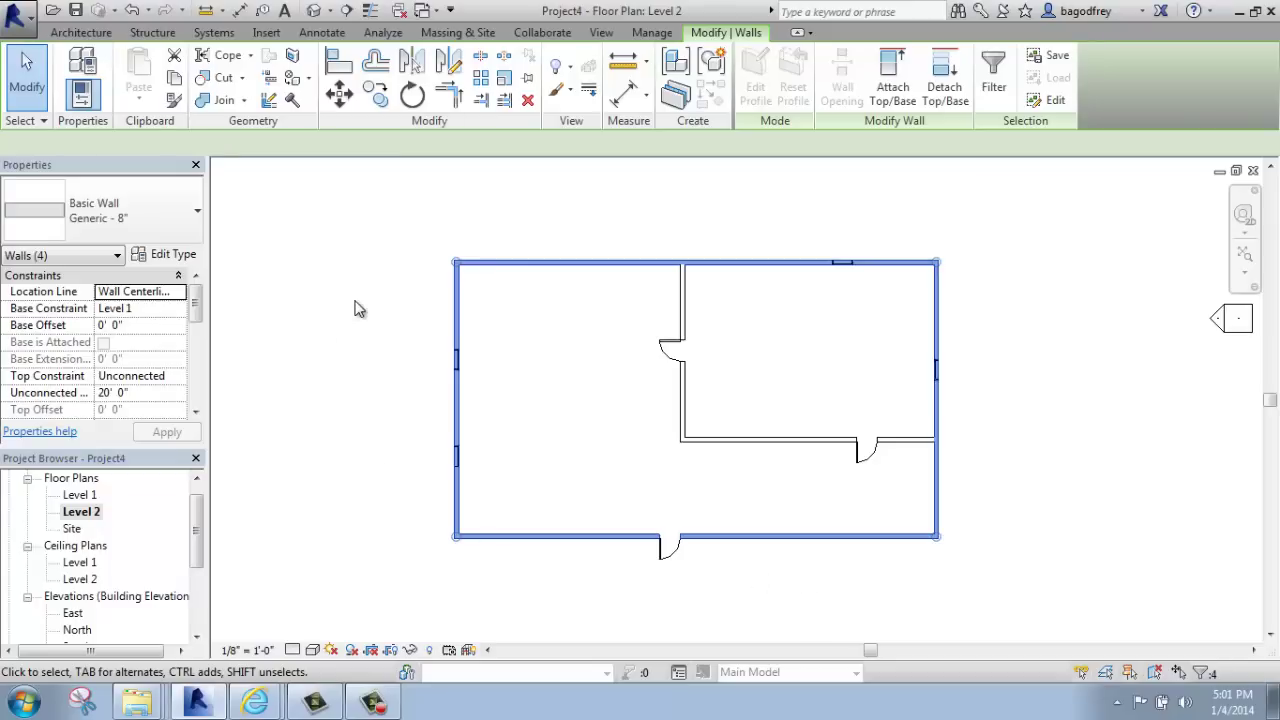
pyautogui.click(600, 240)
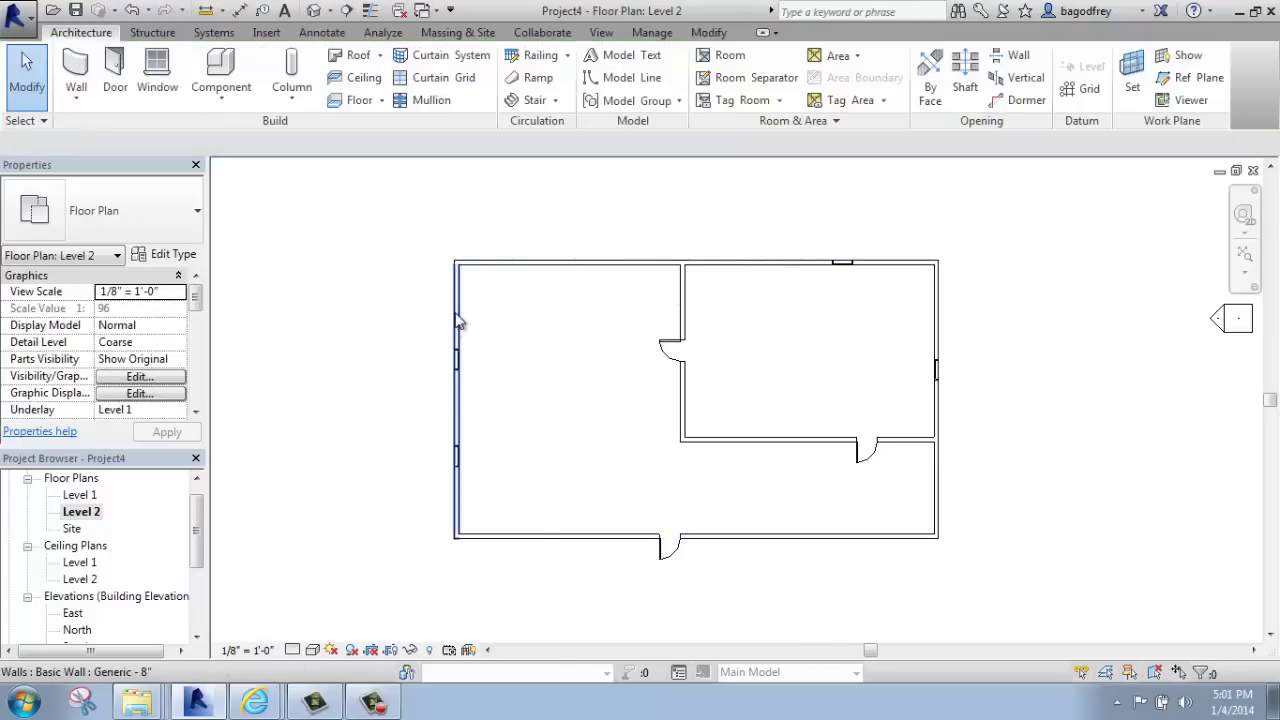
pyautogui.press('Tab')
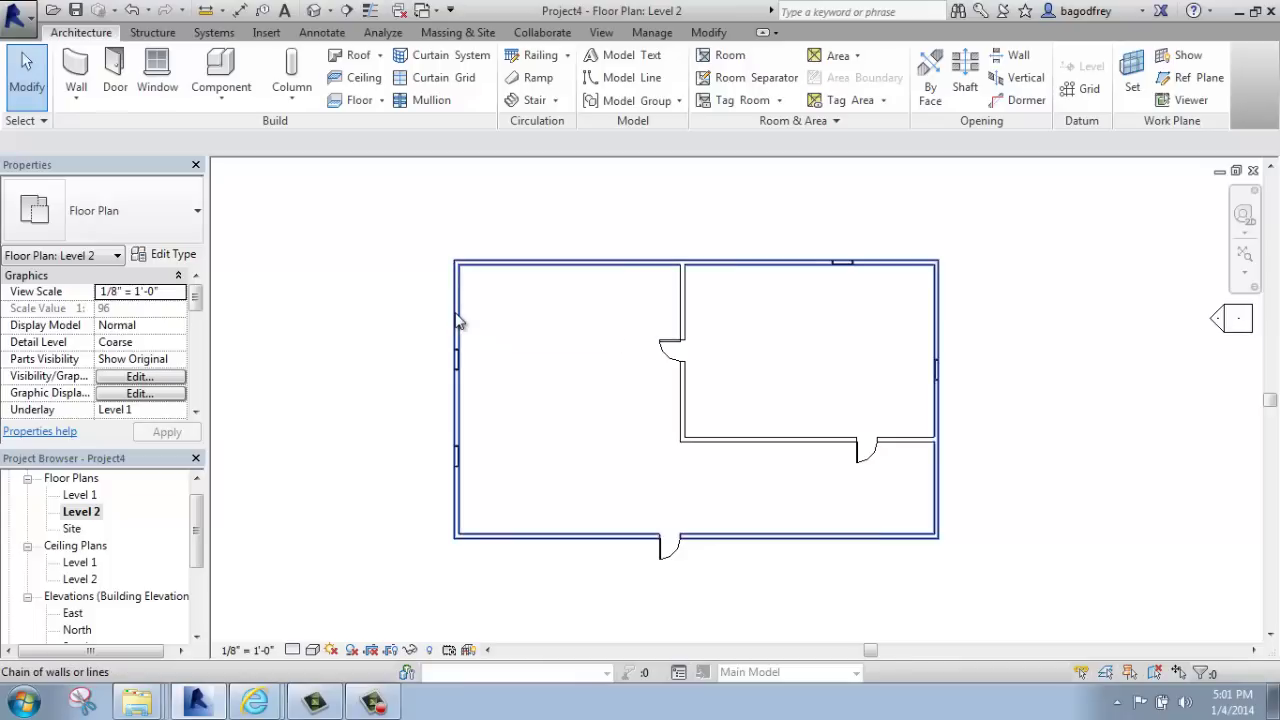
pyautogui.click(459, 318)
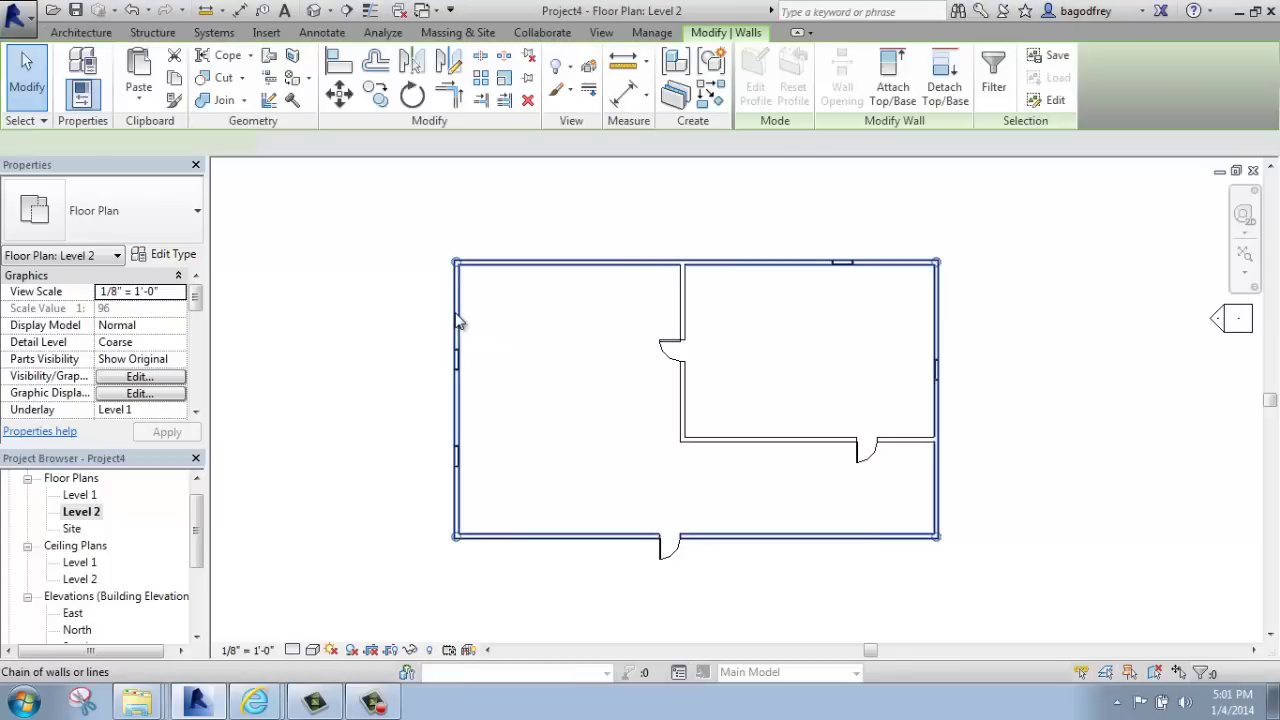
pyautogui.click(1000, 462)
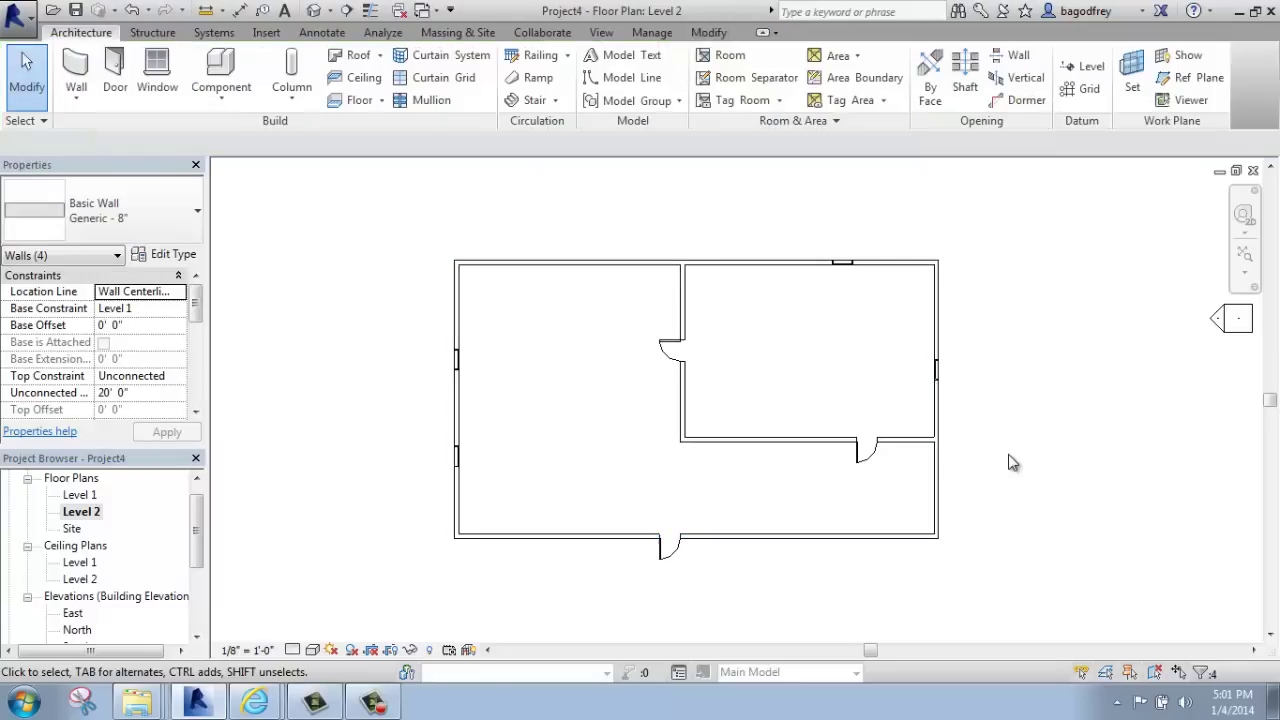
# - Select the chain of two connected interior walls, then clear the selection
pyautogui.press('Tab')
pyautogui.click(697, 442)
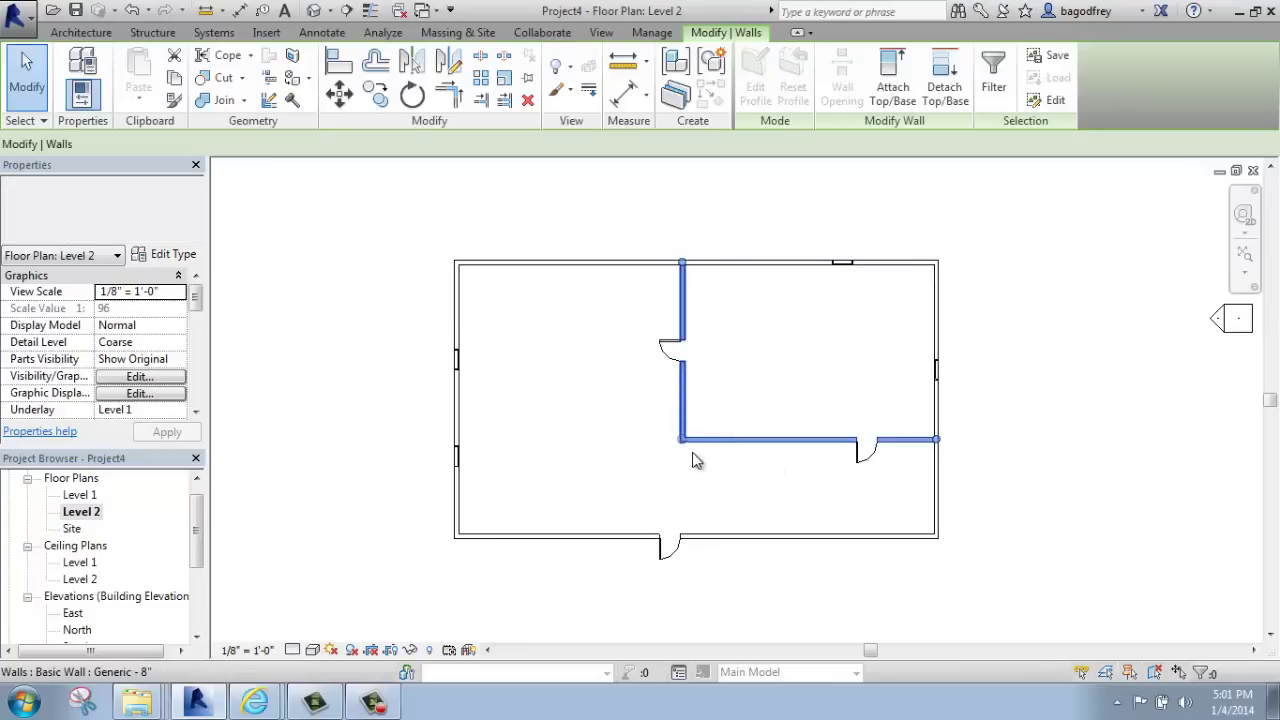
pyautogui.click(770, 366)
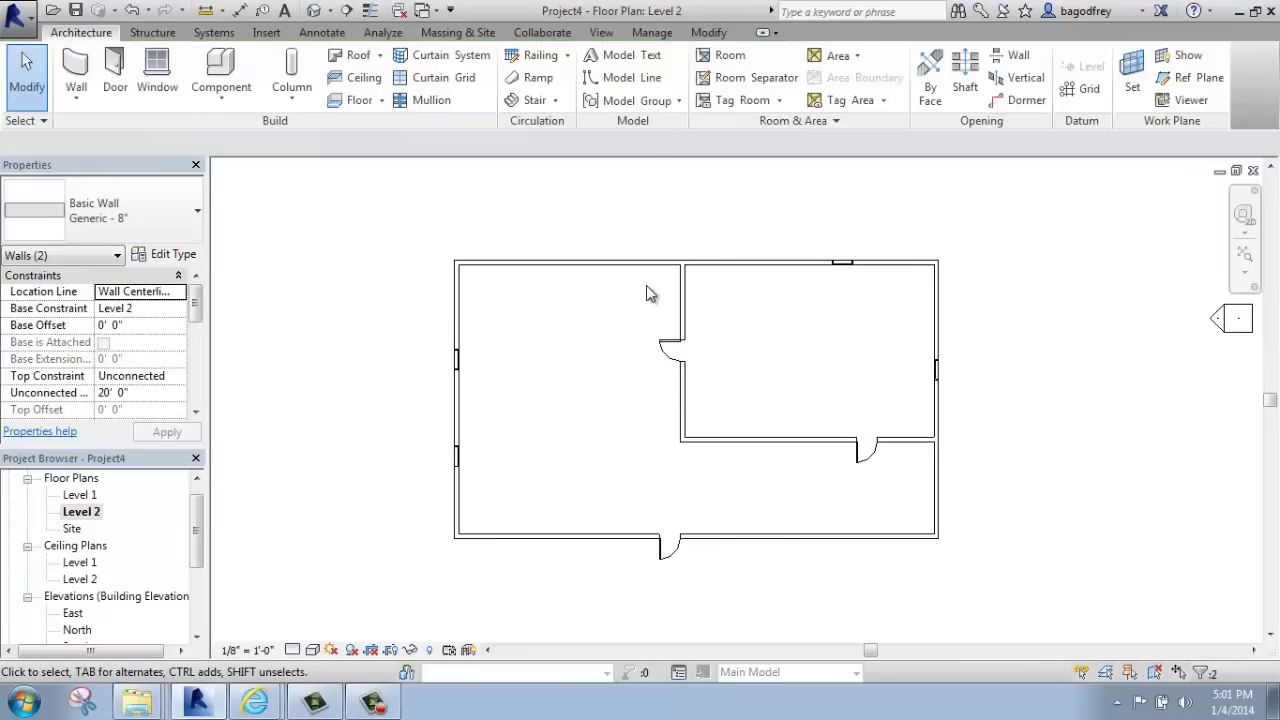
# - Cycle through the selection candidates at the top exterior wall, select the full exterior wall chain, and deselect it
pyautogui.press('Tab')
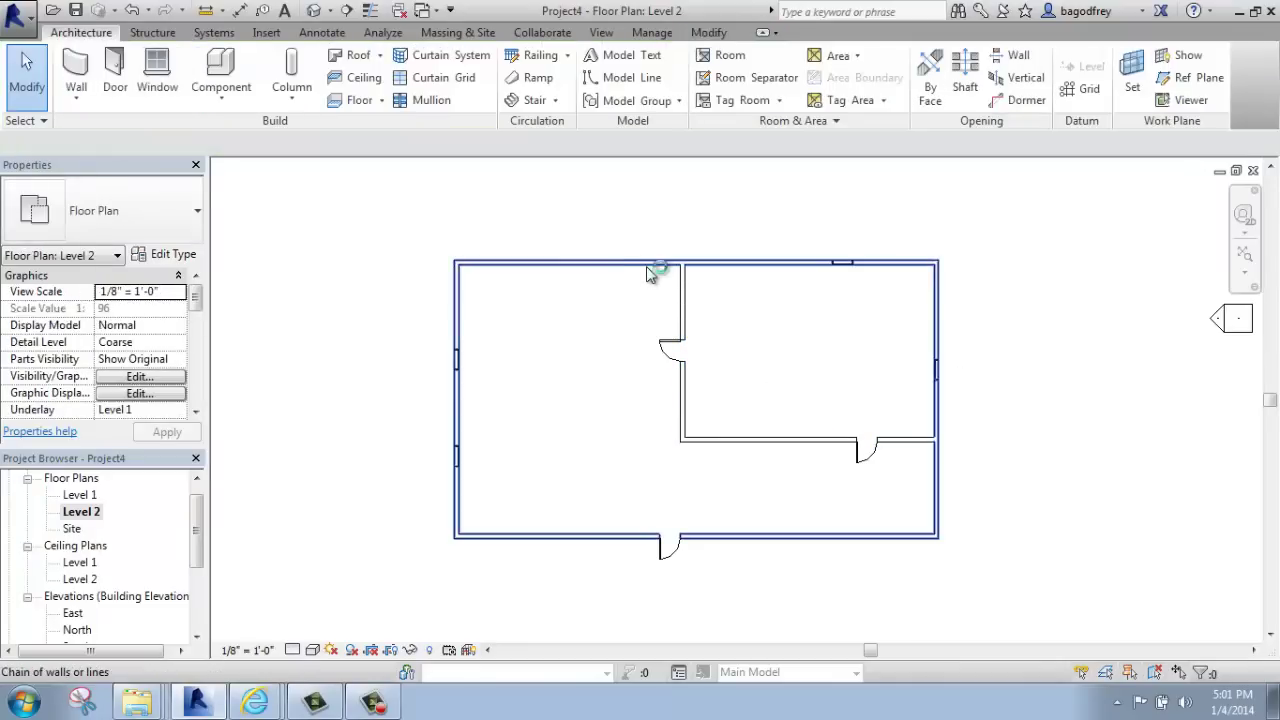
pyautogui.press('Tab')
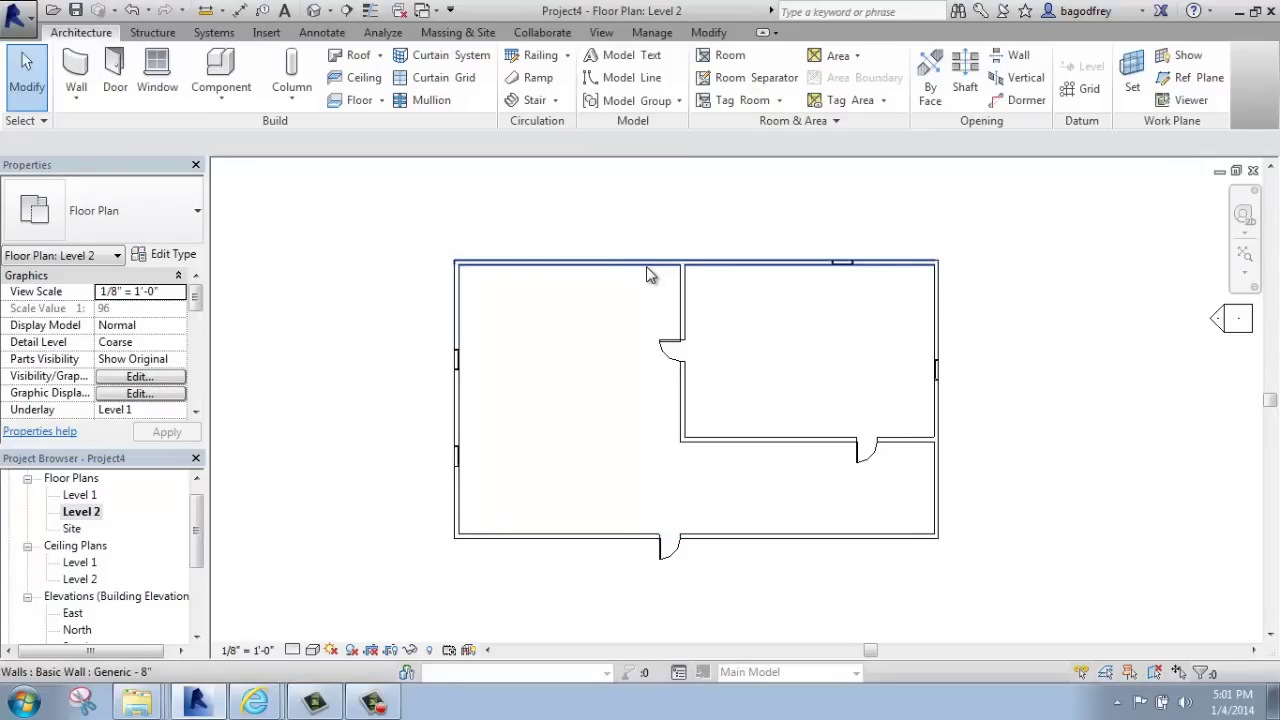
pyautogui.press('Tab')
pyautogui.press('Tab')
pyautogui.click(648, 275)
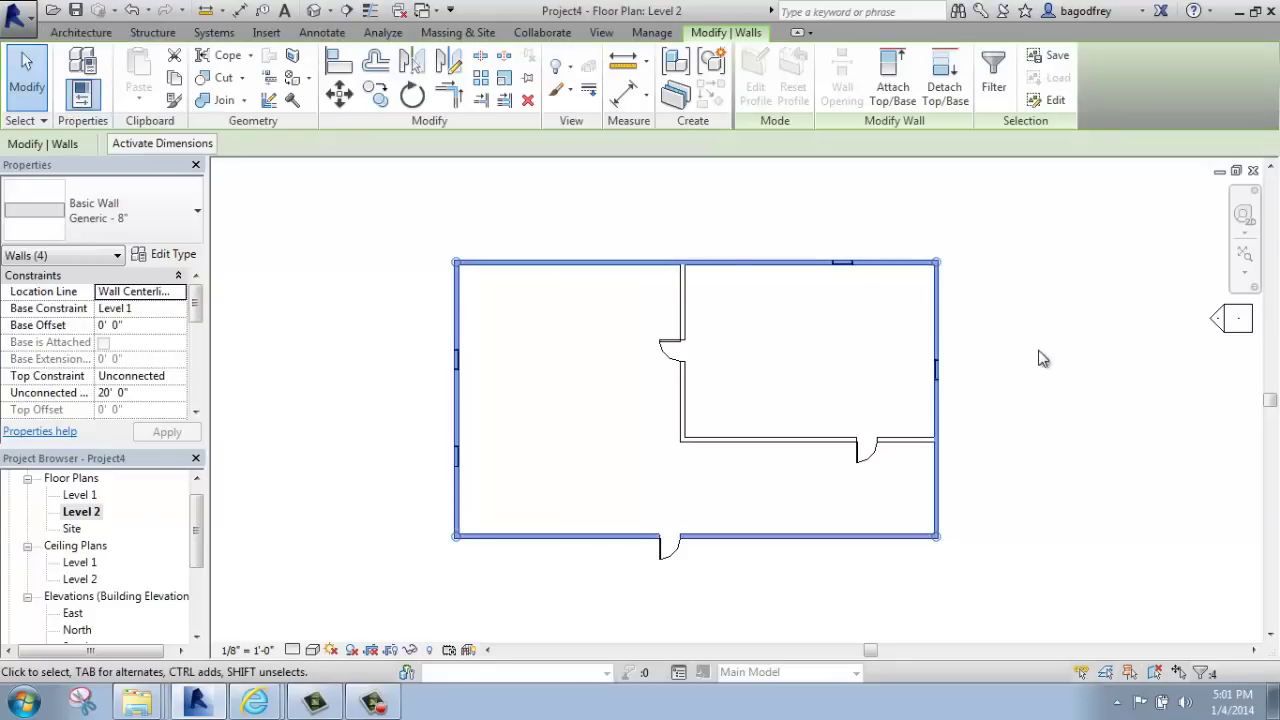
pyautogui.click(968, 244)
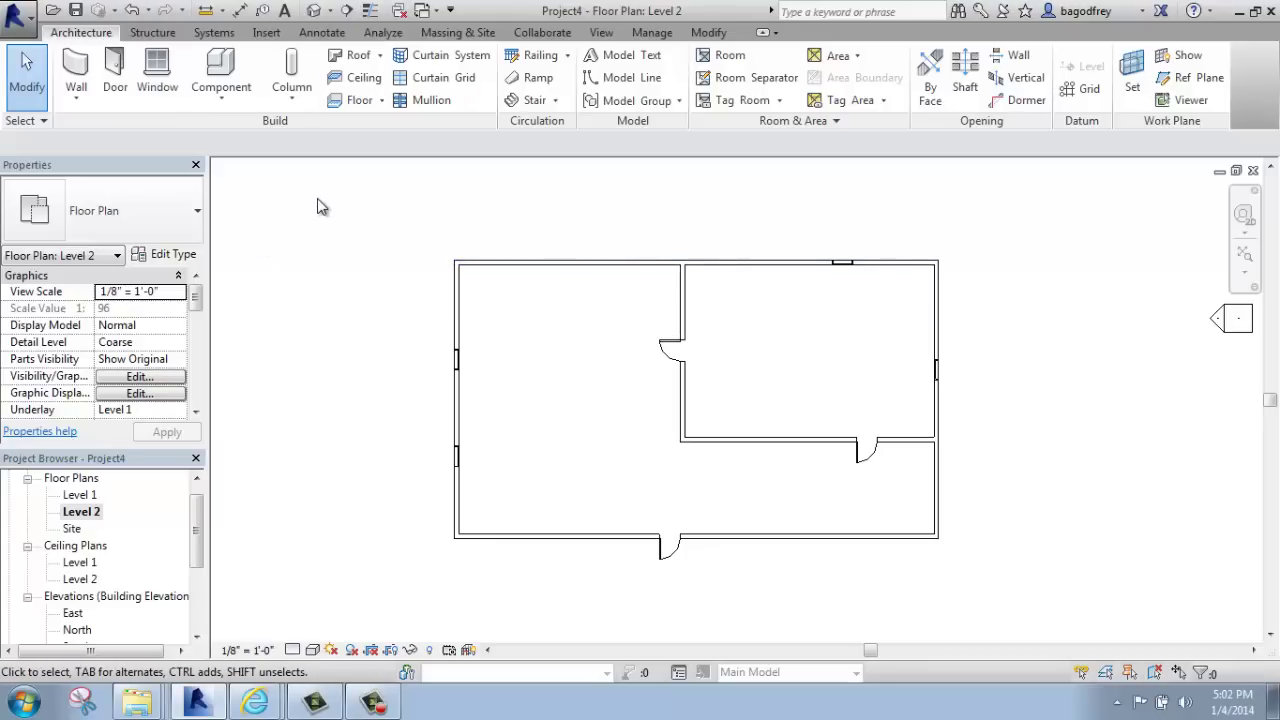
# - Window-select the elements fully enclosed from the plan's upper-left corner across to its right side, then clear the selection
pyautogui.moveTo(318, 199); pyautogui.dragTo(521, 394)
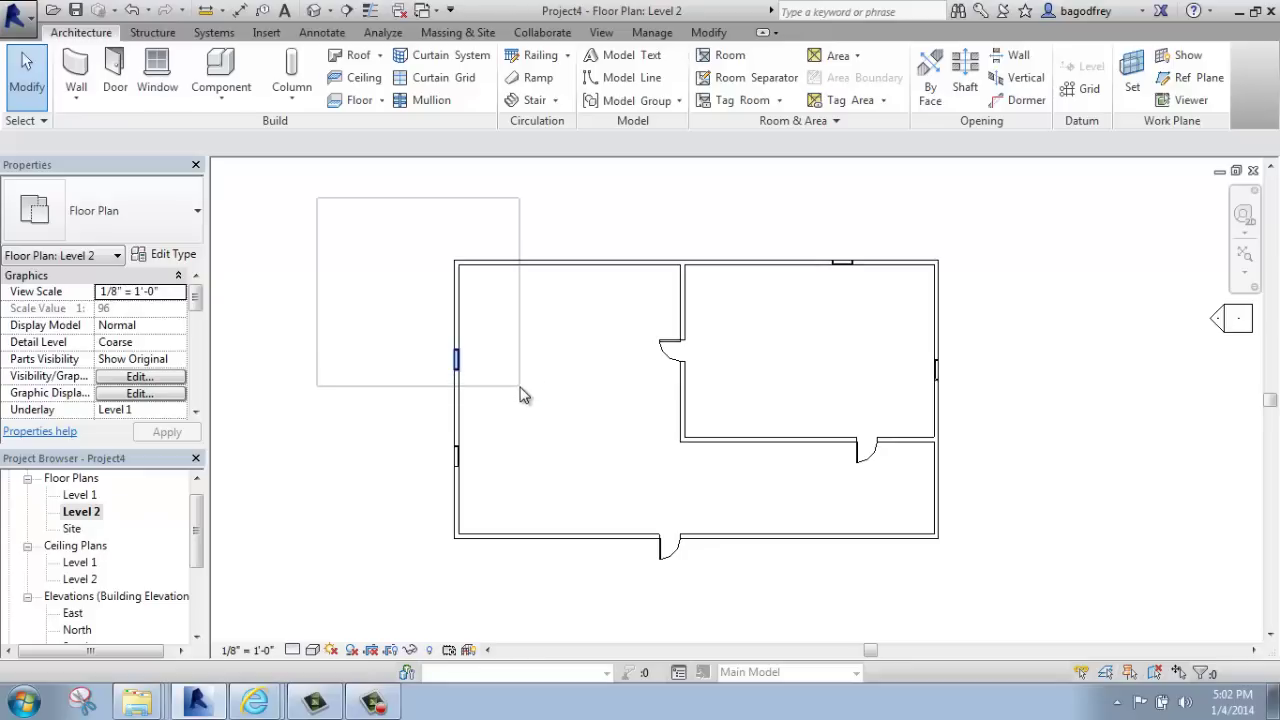
pyautogui.moveTo(521, 394); pyautogui.dragTo(1091, 498)
pyautogui.click(644, 178)
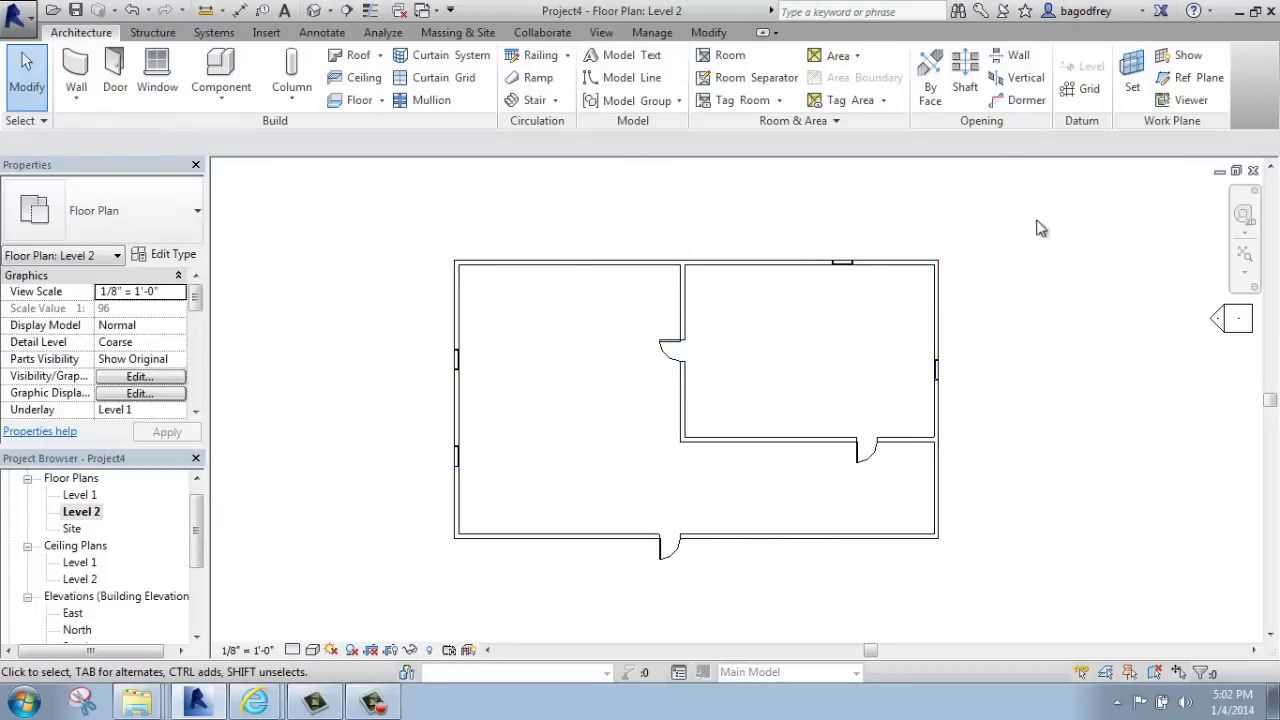
# - Crossing-select the upper-right part of the floor plan, its lower-left part and finally the whole plan, then clear the selection
pyautogui.moveTo(1056, 188); pyautogui.dragTo(789, 471)
pyautogui.moveTo(773, 537); pyautogui.dragTo(376, 527)
pyautogui.moveTo(1043, 189); pyautogui.dragTo(346, 580)
pyautogui.press('Escape')
# - Crossing-select the whole plan, remove the top wall, the vertical interior wall's door and the horizontal interior wall, then add the top wall back
pyautogui.moveTo(324, 198); pyautogui.dragTo(574, 570)
pyautogui.moveTo(999, 210); pyautogui.dragTo(391, 586)
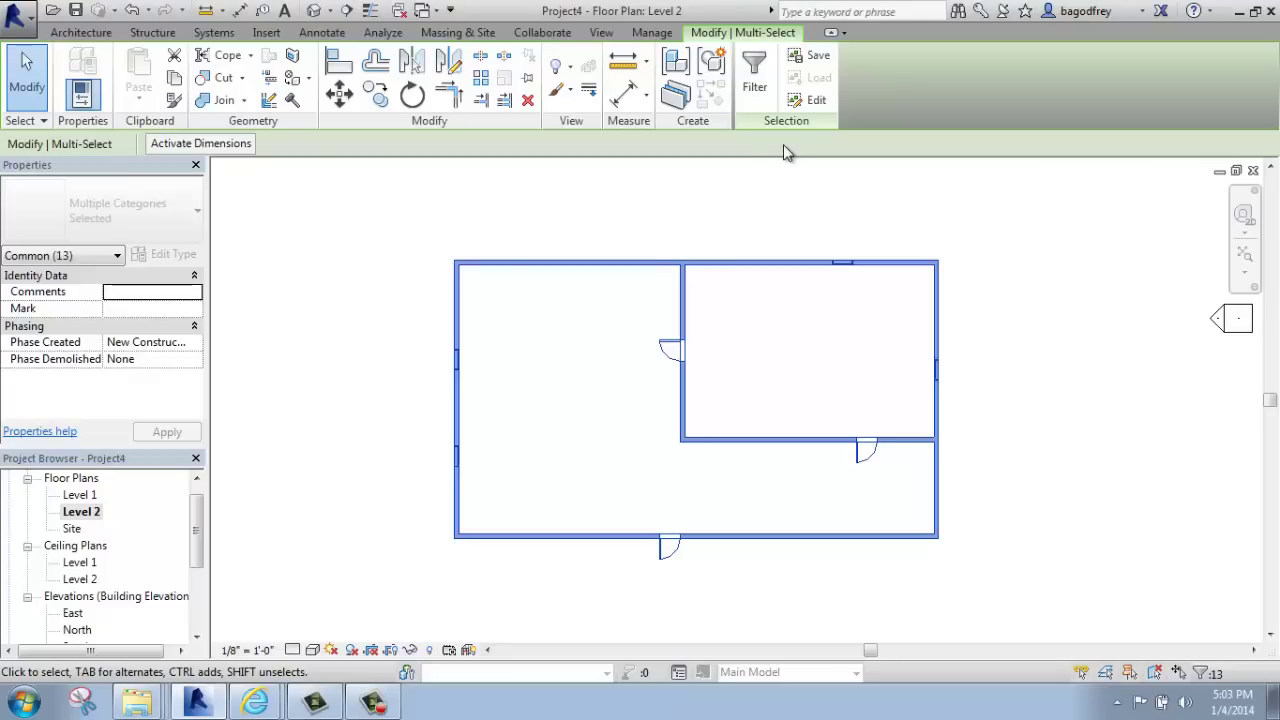
pyautogui.keyDown('shift'); pyautogui.click(719, 260); pyautogui.keyUp('shift')
pyautogui.keyDown('shift'); pyautogui.click(672, 348); pyautogui.keyUp('shift')
pyautogui.keyDown('shift'); pyautogui.click(821, 442); pyautogui.keyUp('shift')
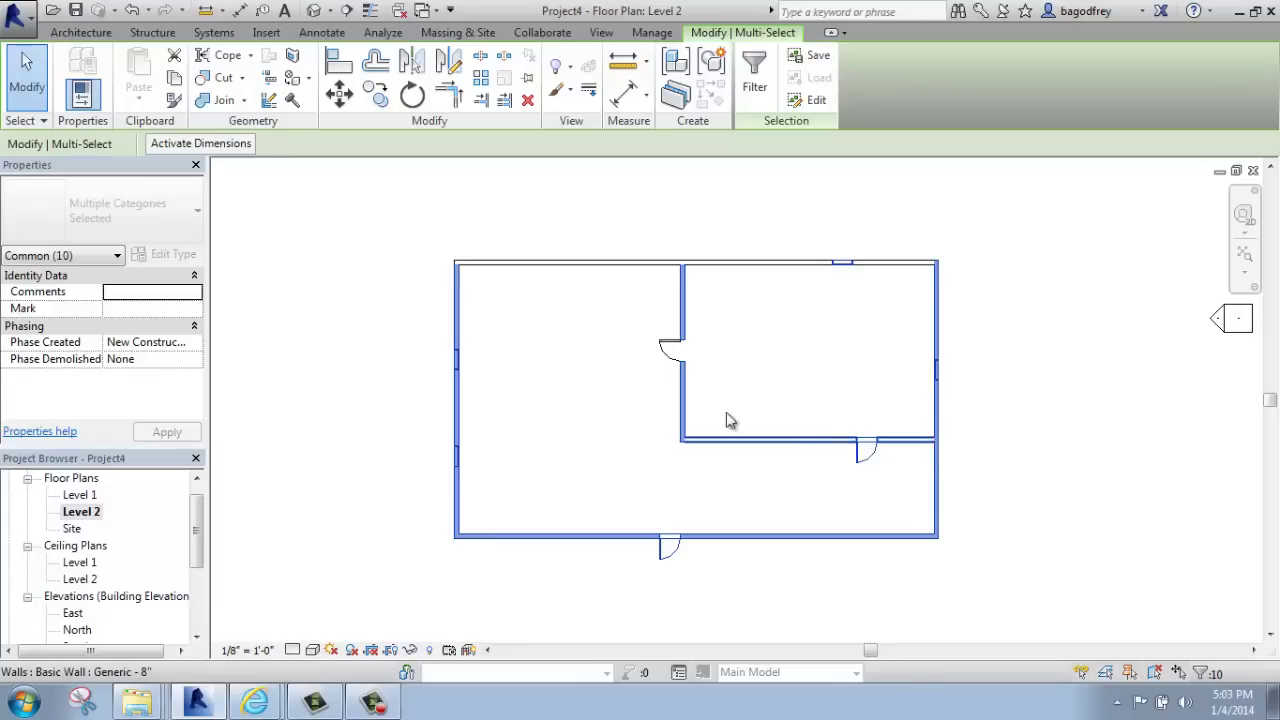
pyautogui.keyDown('shift'); pyautogui.click(657, 270); pyautogui.keyUp('shift')
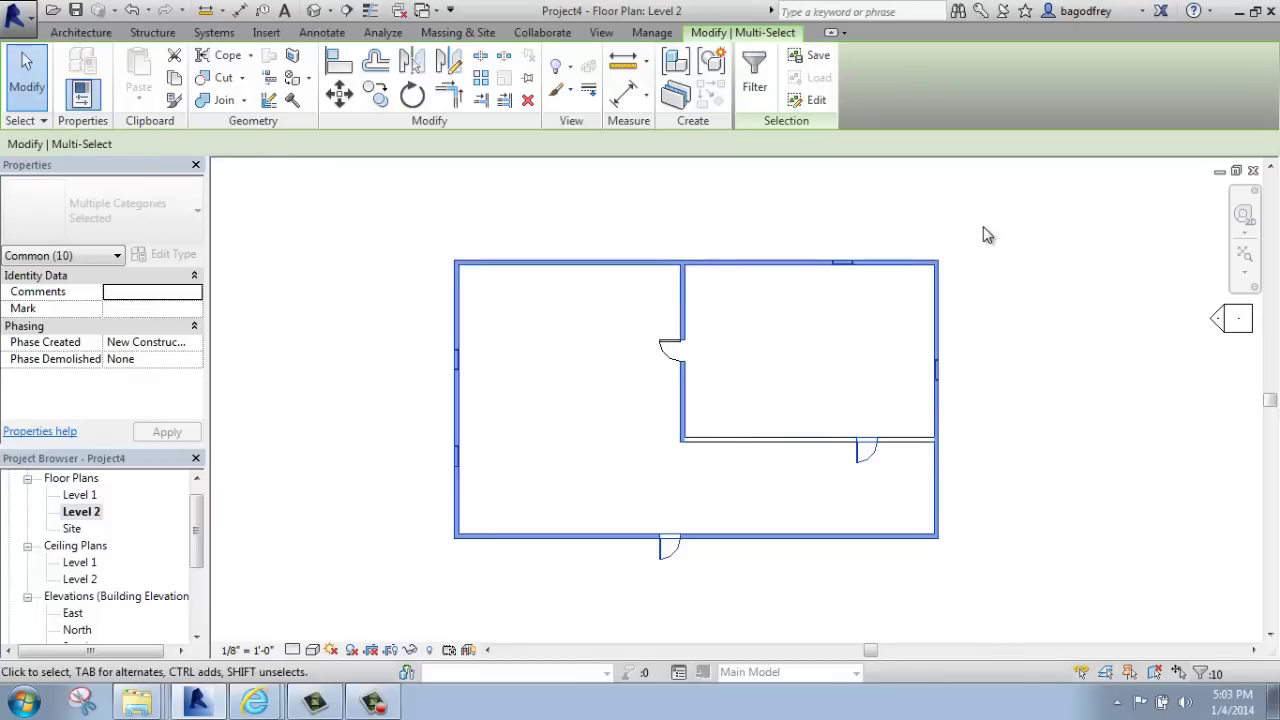
# - Crossing-select everything except the left exterior wall and its windows, then clear the selection
pyautogui.moveTo(983, 232); pyautogui.dragTo(577, 575)
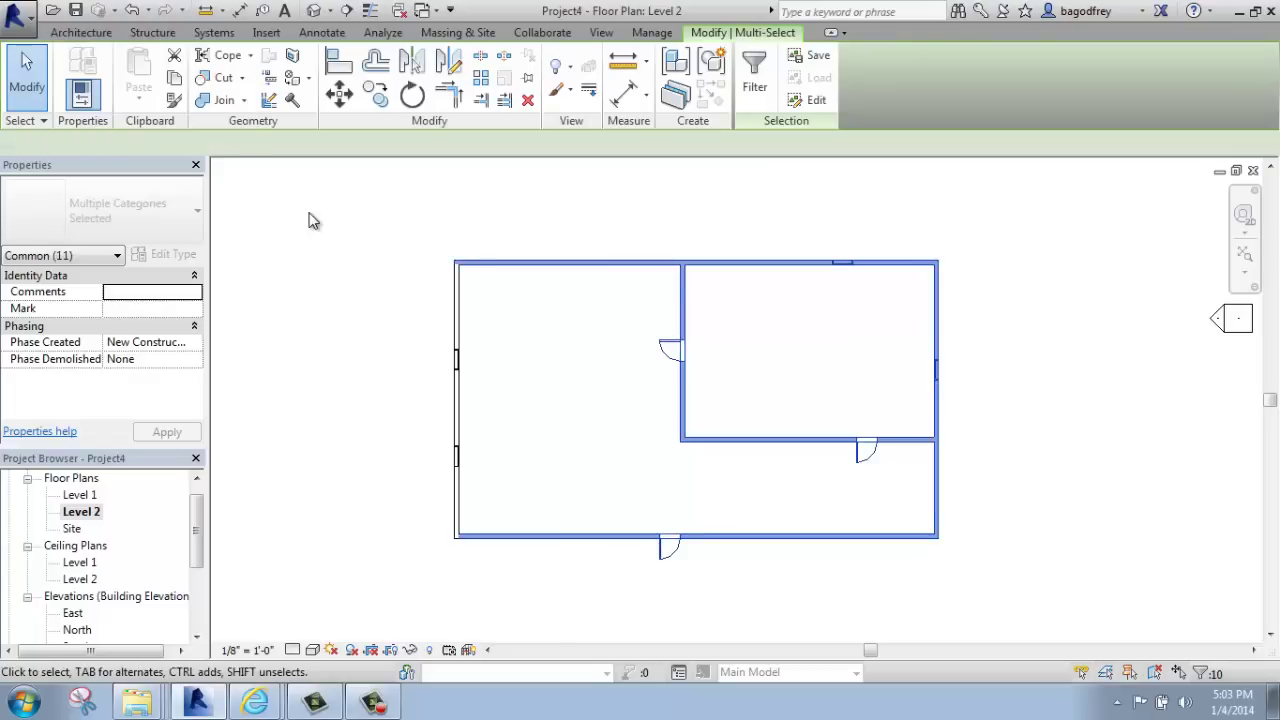
pyautogui.keyDown('shift'); pyautogui.click(952, 274); pyautogui.keyUp('shift')
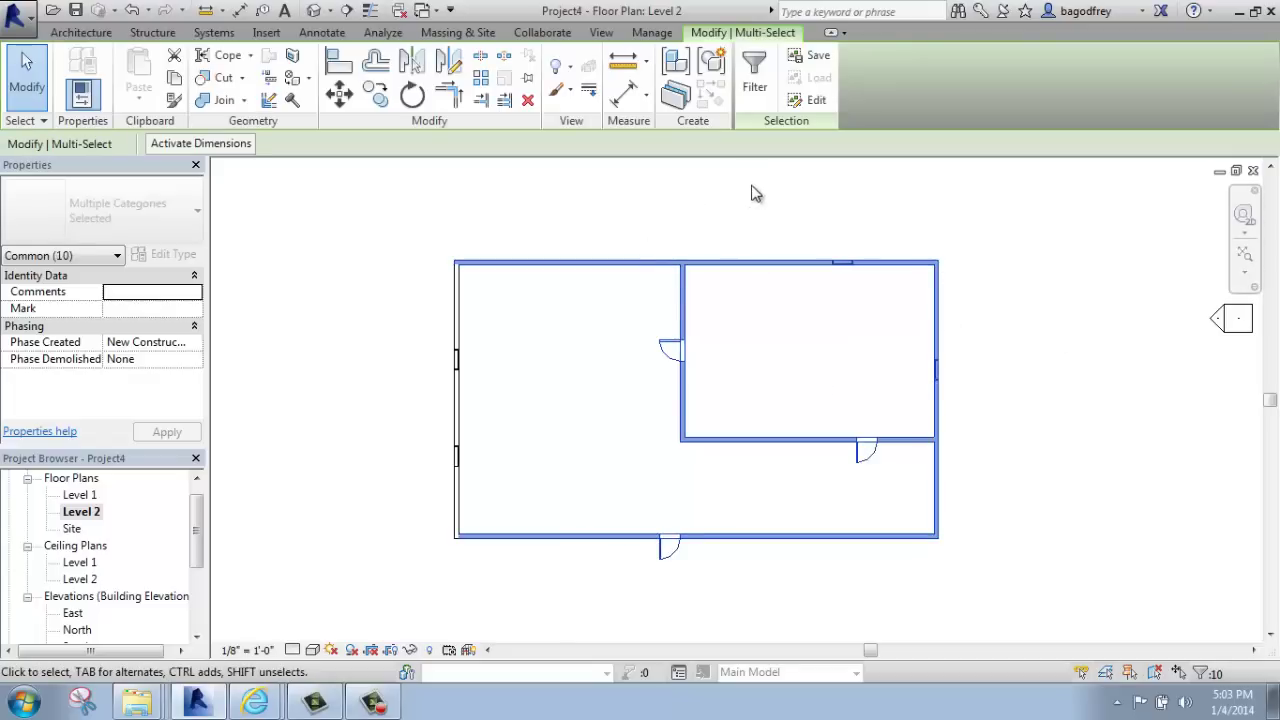
pyautogui.click(985, 260)
# - Crossing-select the whole plan and filter the selection down to the Windows category only, excluding Doors and Walls
pyautogui.moveTo(986, 233); pyautogui.dragTo(340, 586)
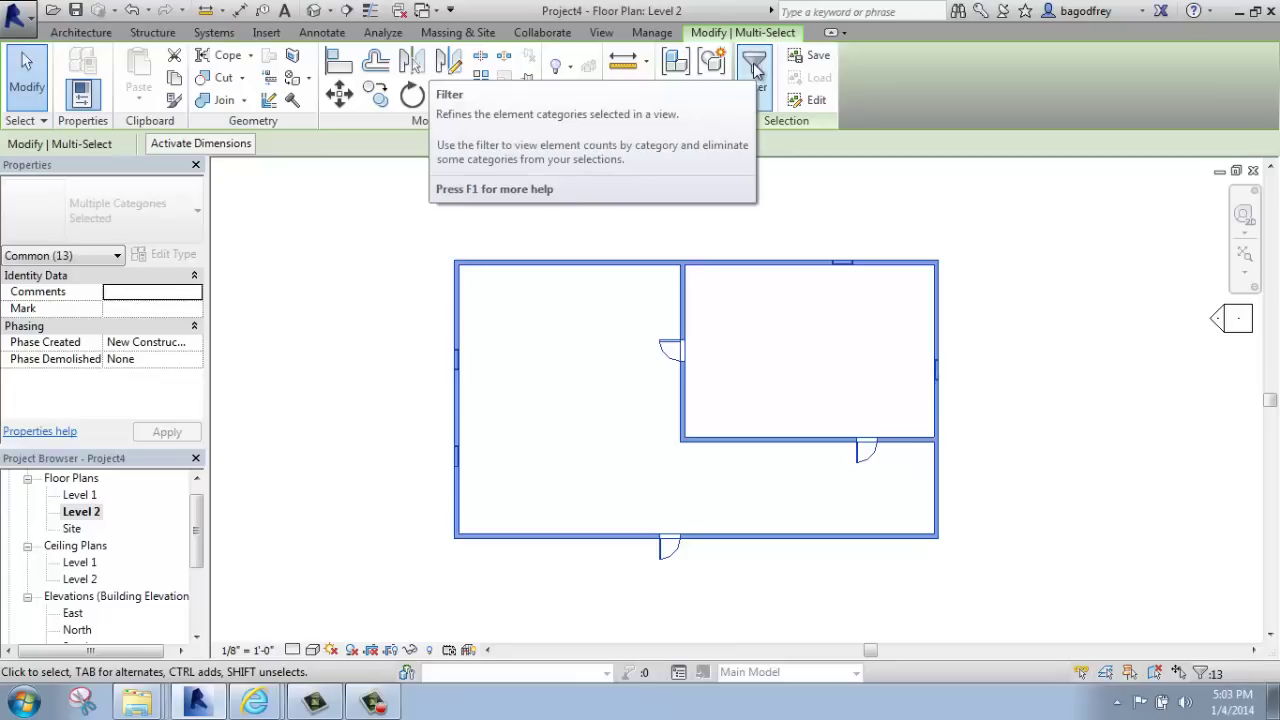
pyautogui.click(753, 66)
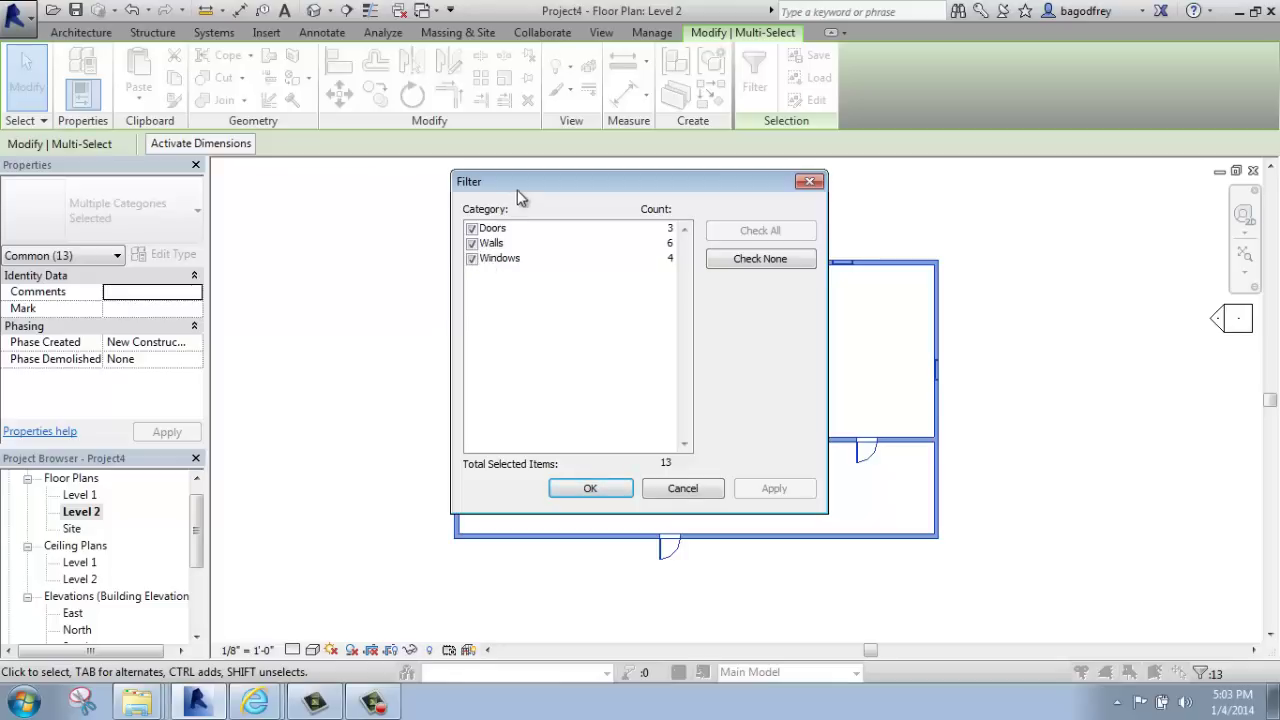
pyautogui.moveTo(519, 188); pyautogui.dragTo(575, 168)
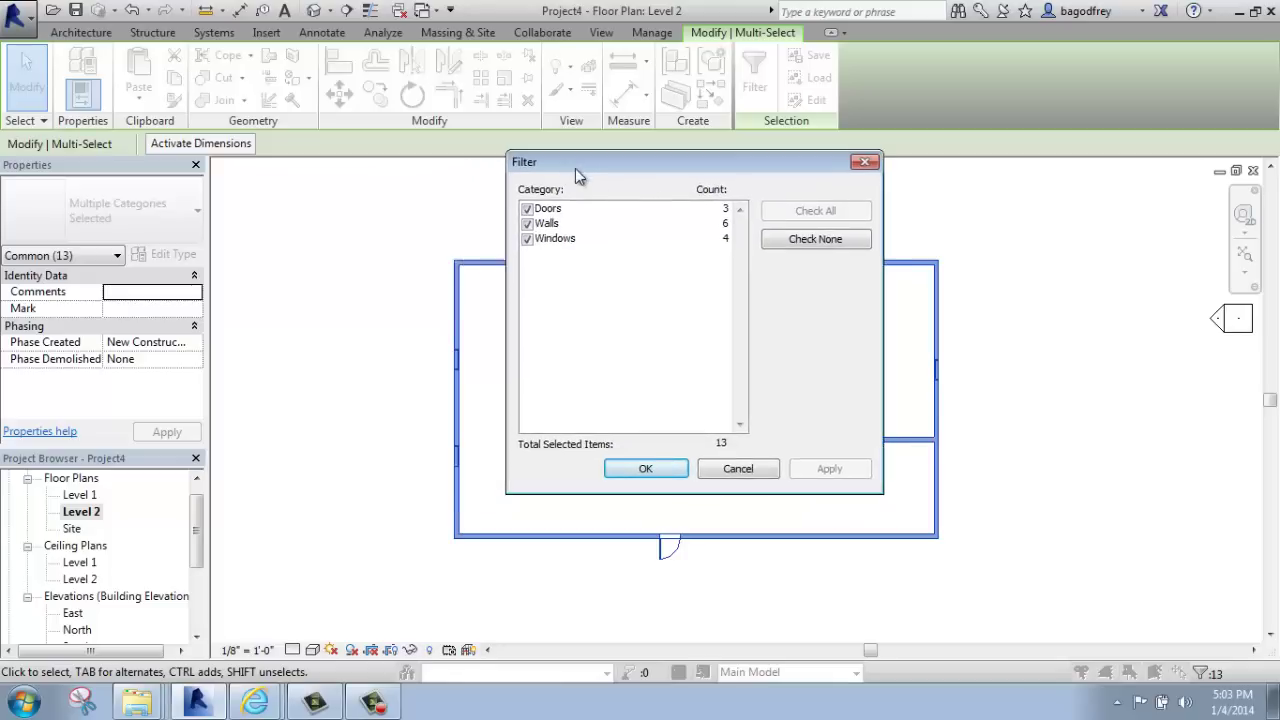
pyautogui.moveTo(535, 213); pyautogui.dragTo(536, 224)
pyautogui.click(528, 209)
pyautogui.click(528, 239)
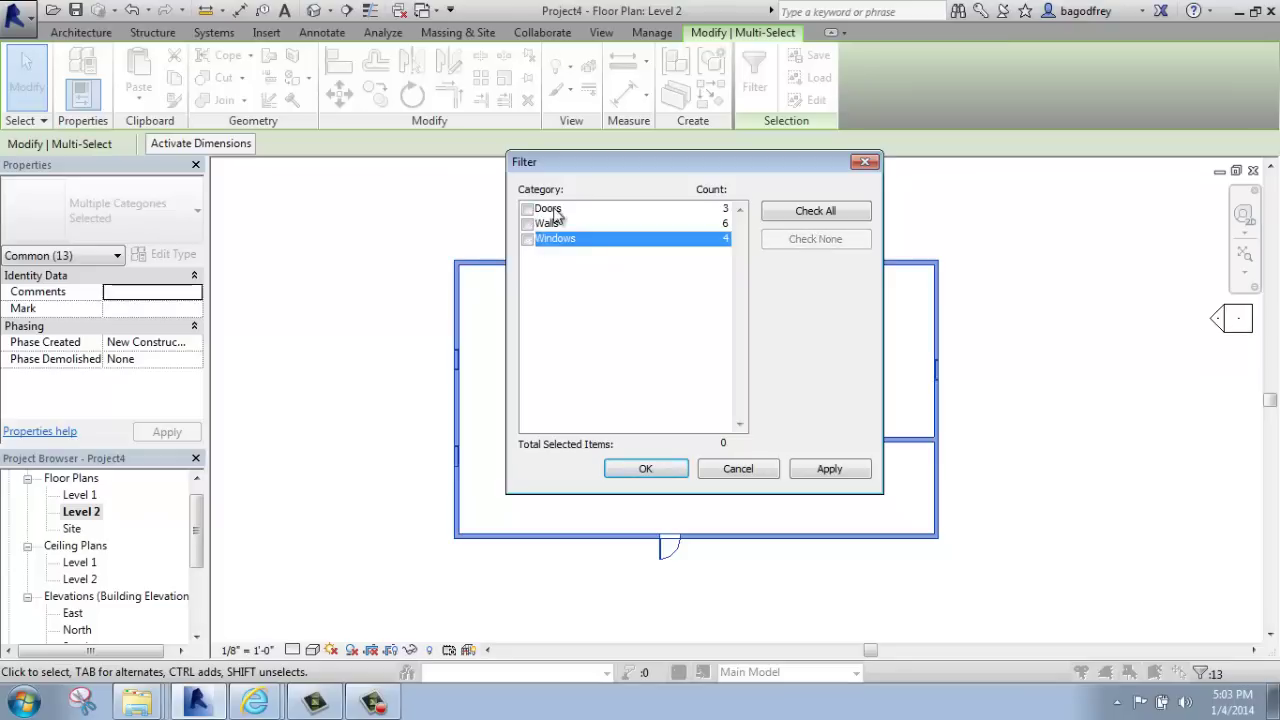
pyautogui.click(528, 240)
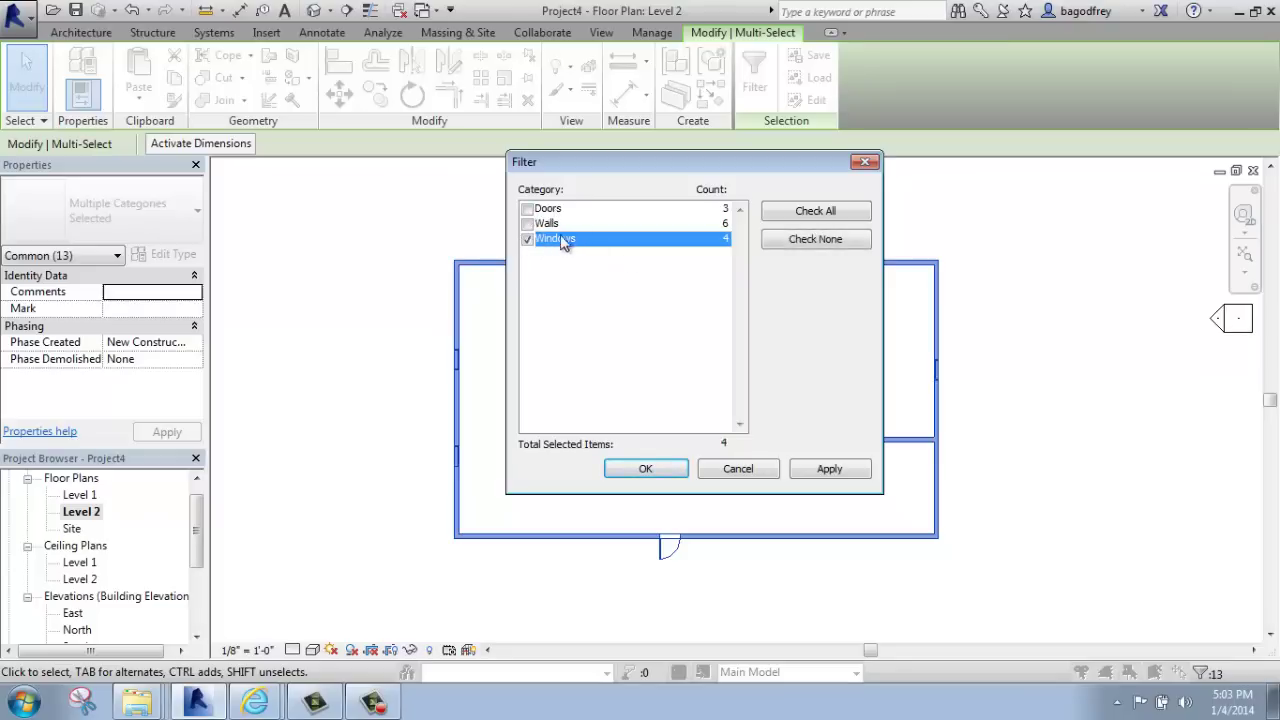
pyautogui.click(646, 469)
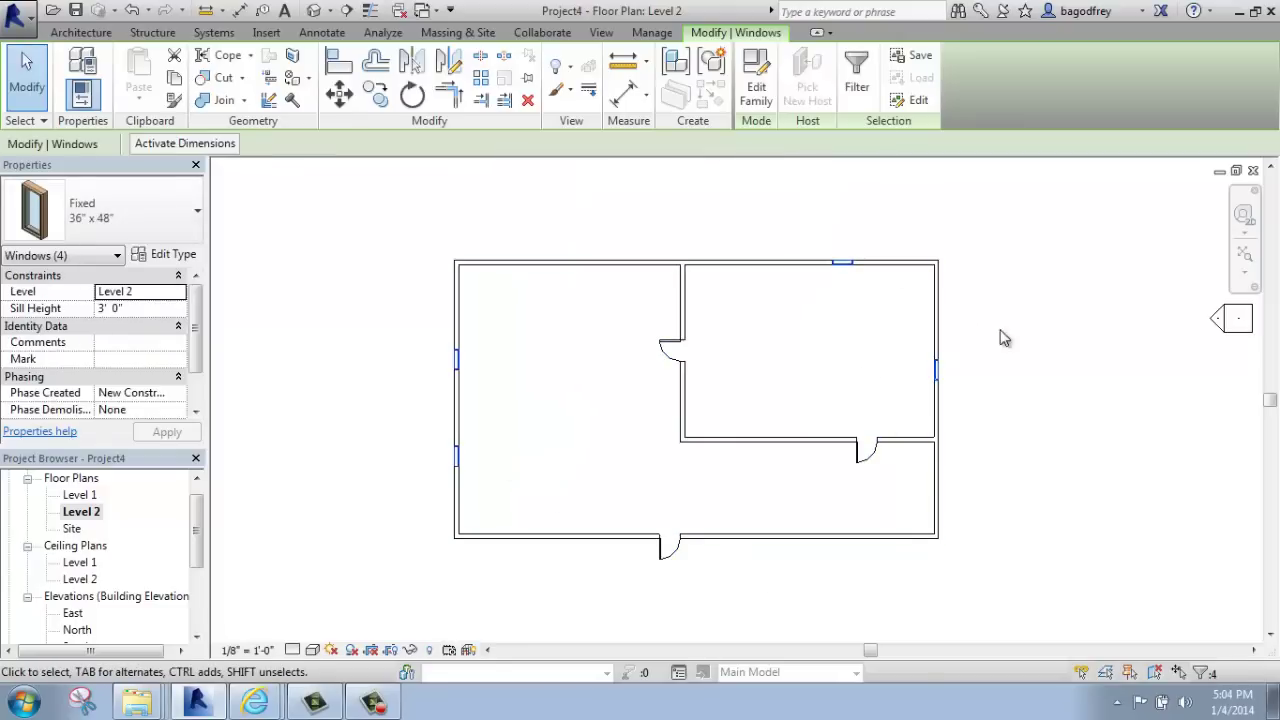
# - Crossing-select the whole plan again, filter the selection down to the Doors category only, then deselect the doors
pyautogui.moveTo(995, 220); pyautogui.dragTo(429, 583)
pyautogui.click(756, 75)
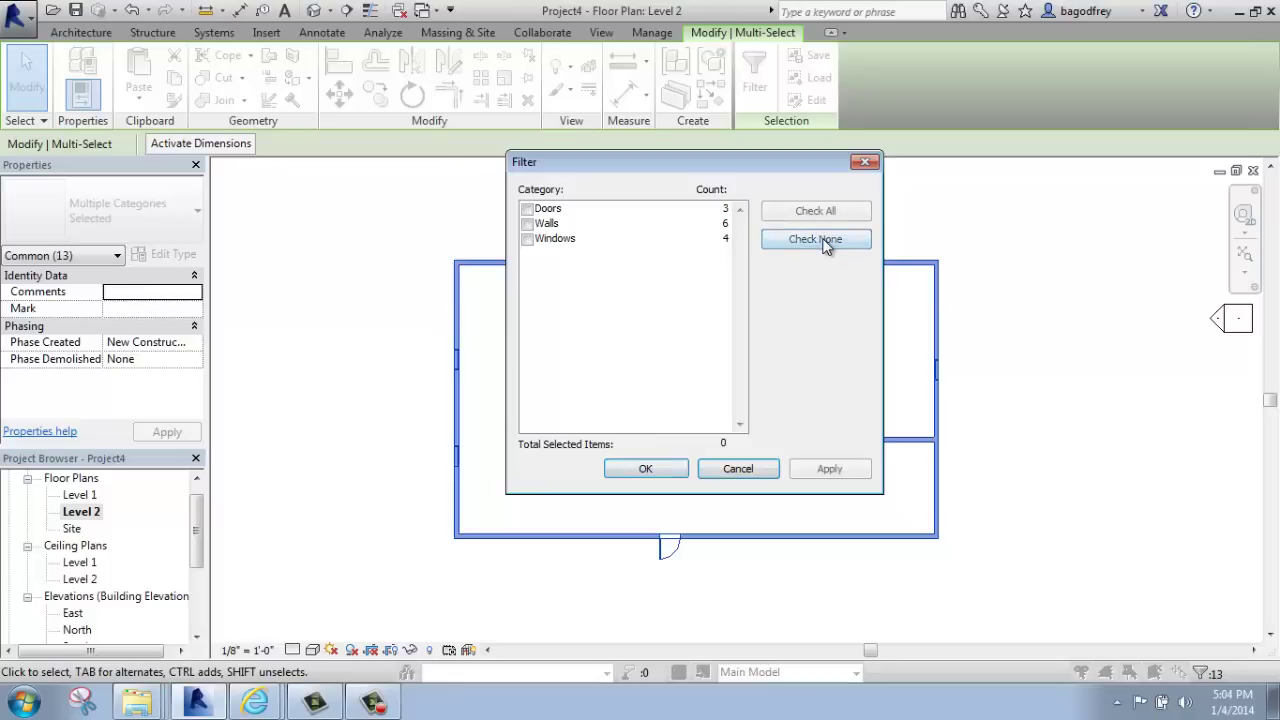
pyautogui.click(818, 240)
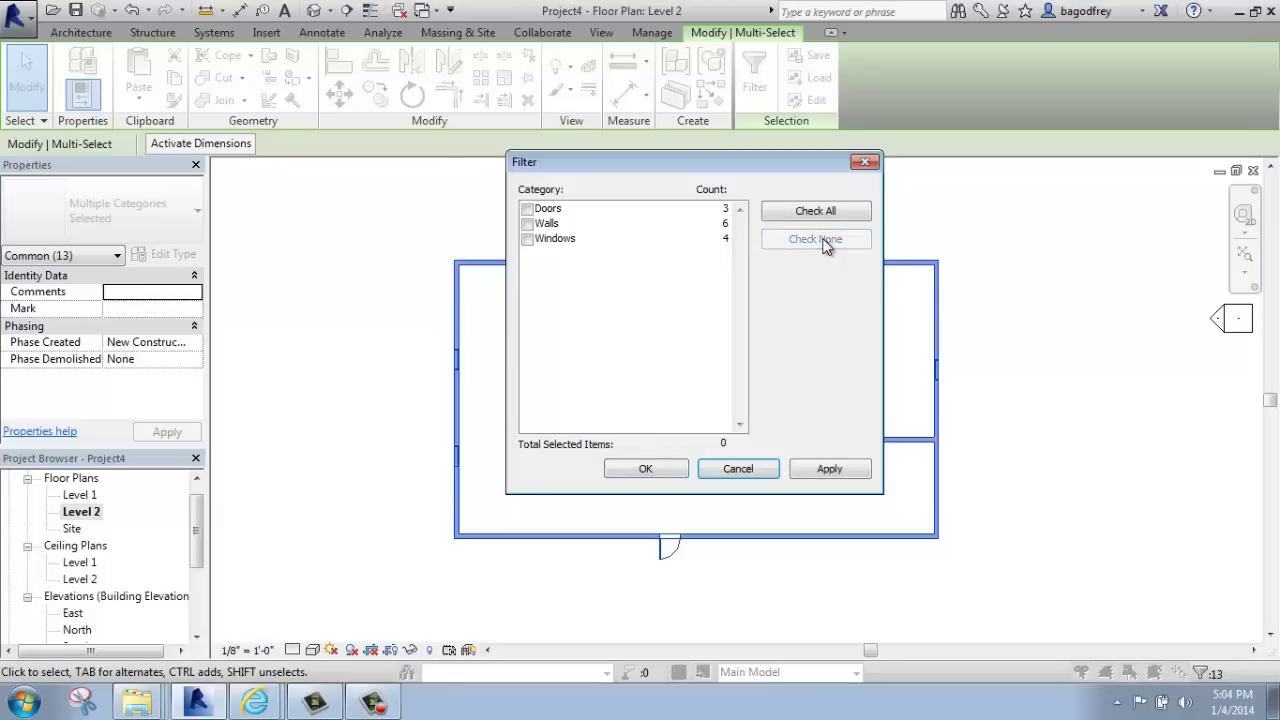
pyautogui.click(528, 210)
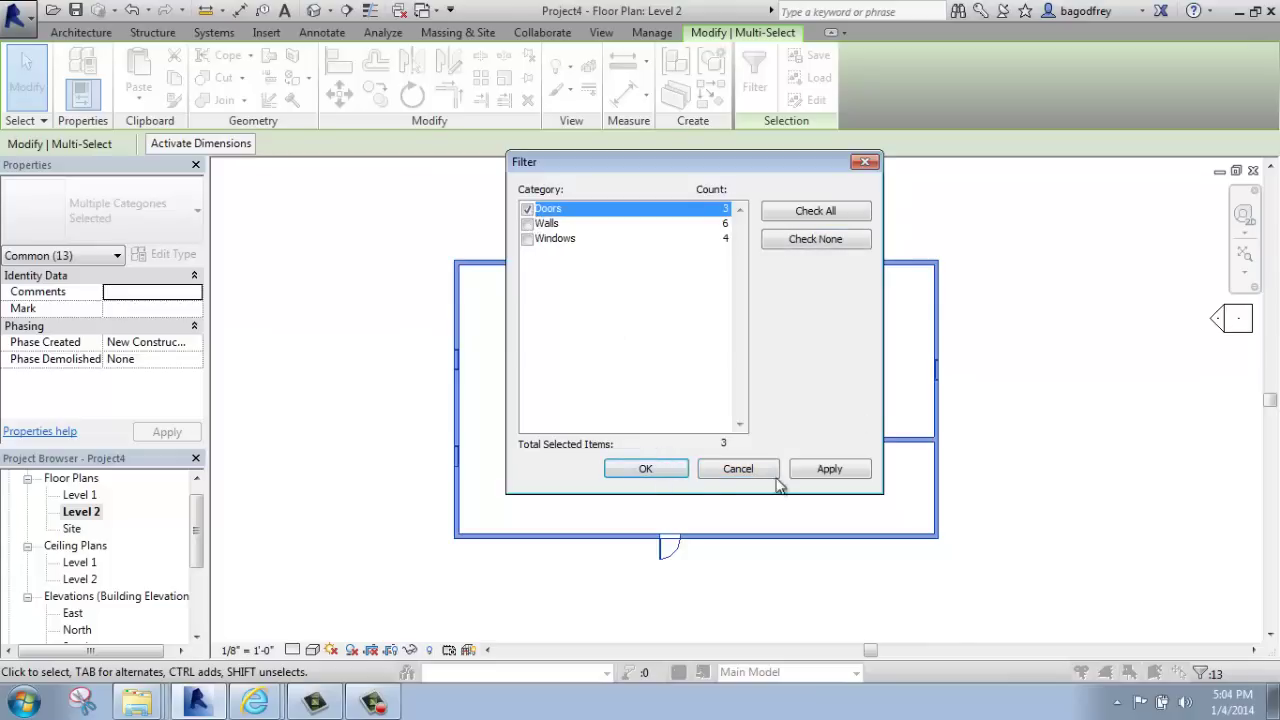
pyautogui.click(645, 472)
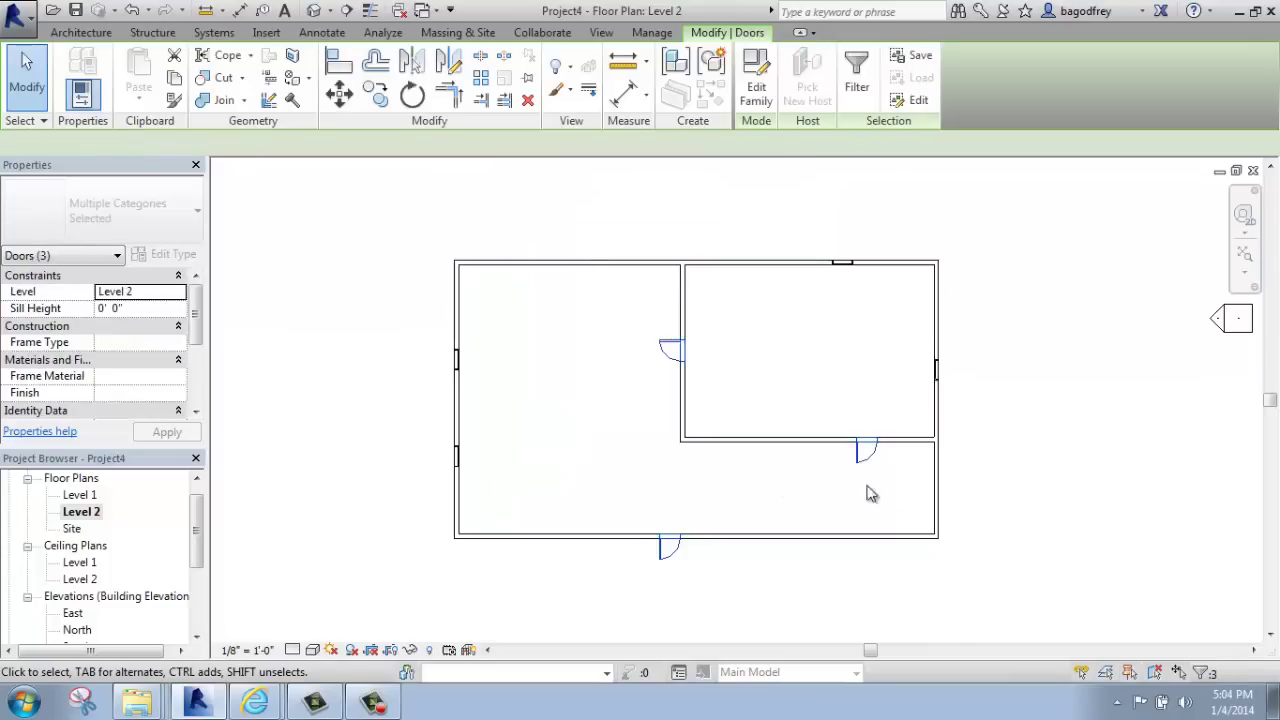
pyautogui.click(1003, 367)
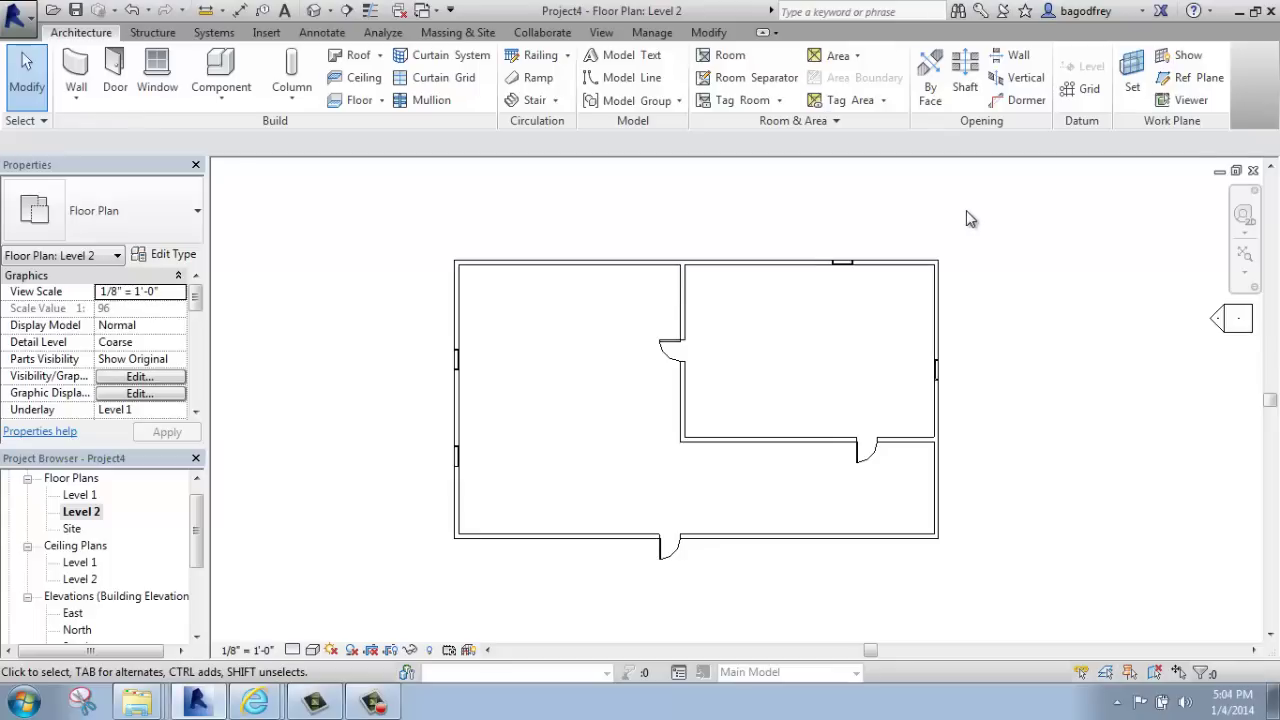
# - Select the top exterior wall, add the left and bottom exterior walls to the selection, then deselect all of them
pyautogui.click(912, 273)
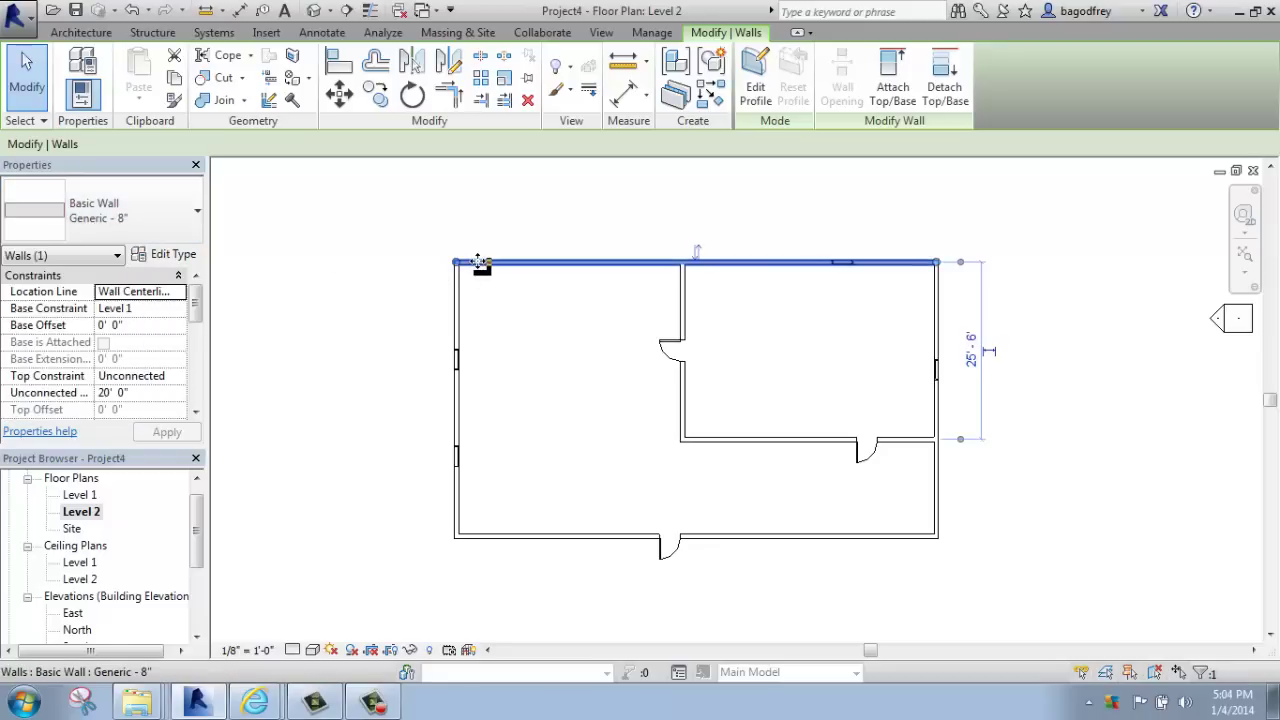
pyautogui.click(546, 212)
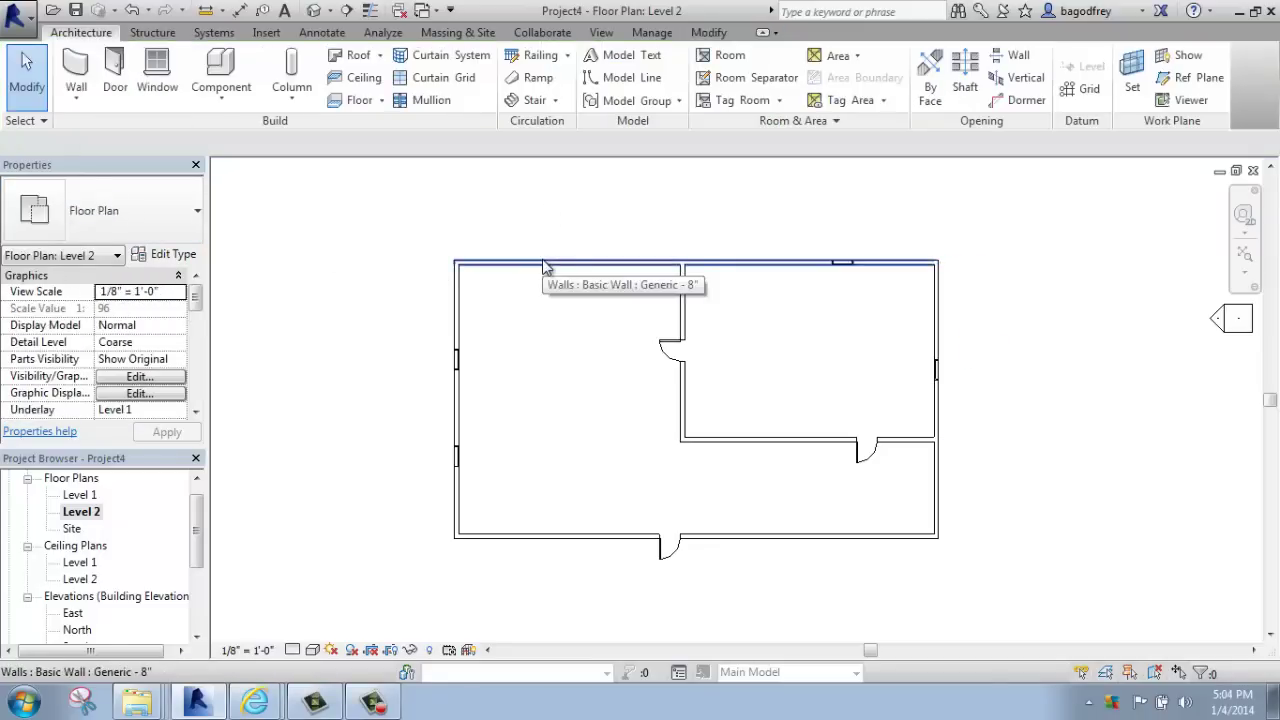
pyautogui.click(543, 275)
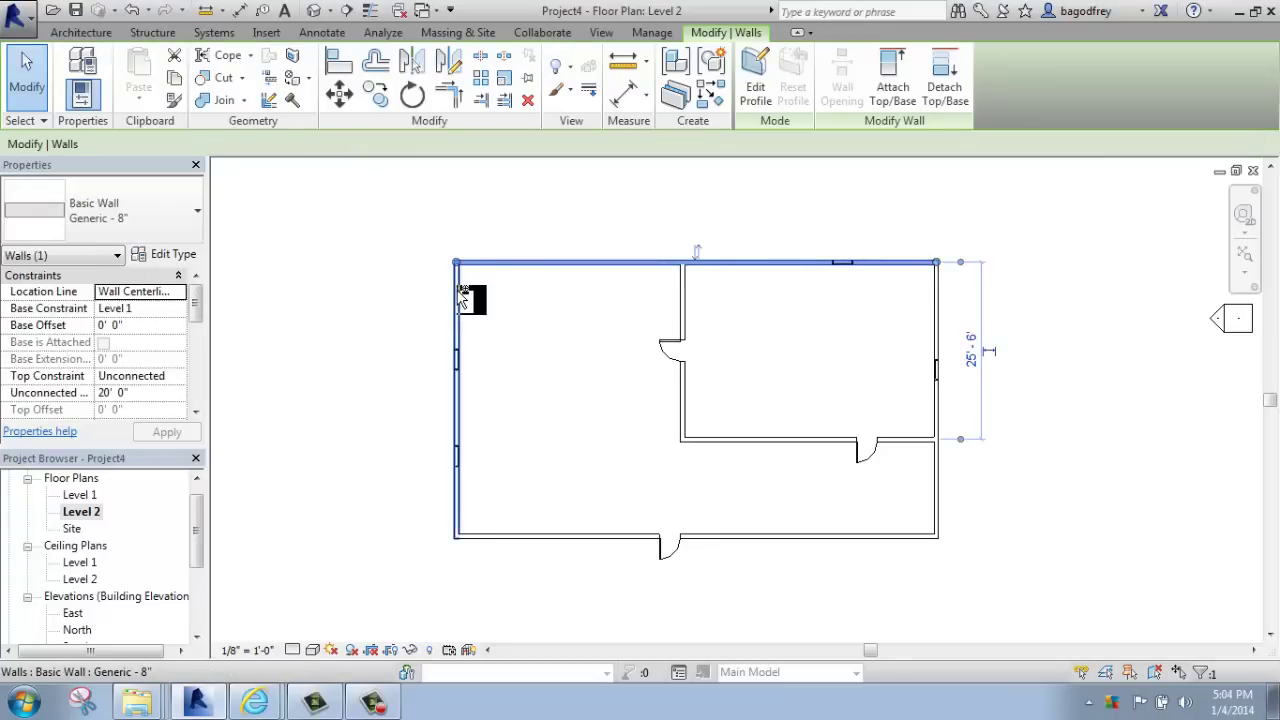
pyautogui.keyDown('ctrl'); pyautogui.click(460, 292); pyautogui.keyUp('ctrl')
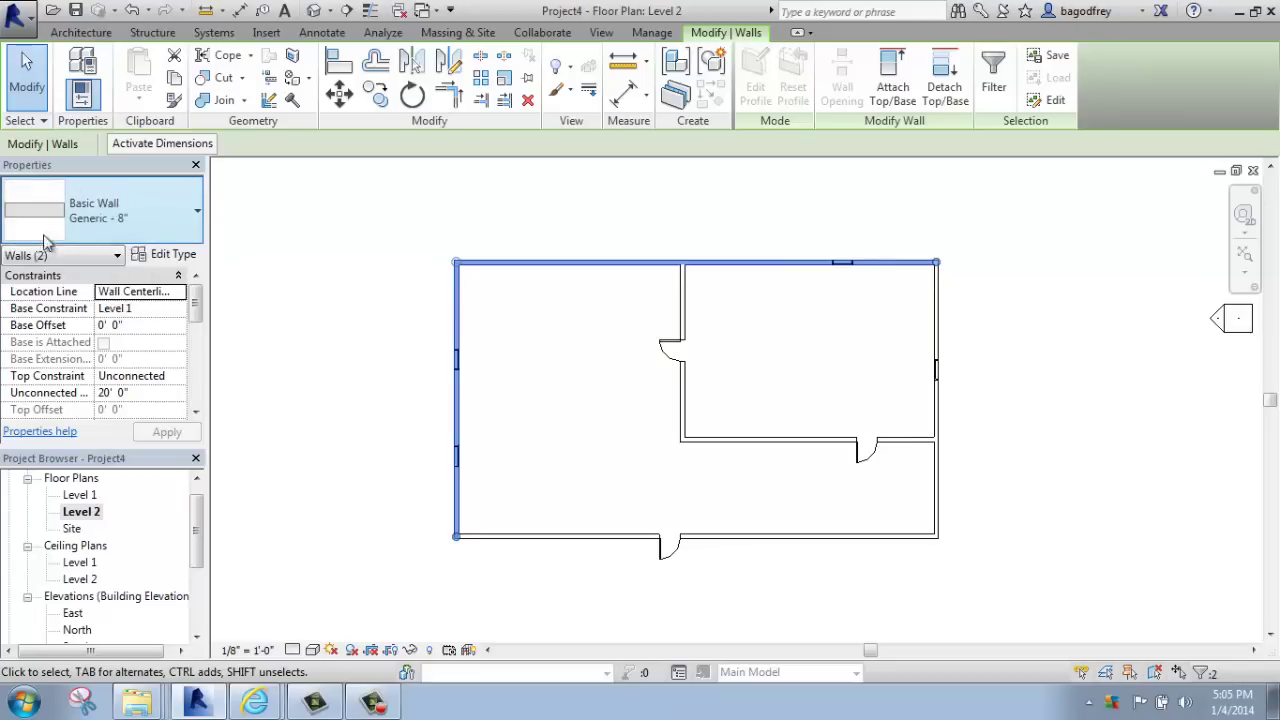
pyautogui.keyDown('ctrl'); pyautogui.click(570, 540); pyautogui.keyUp('ctrl')
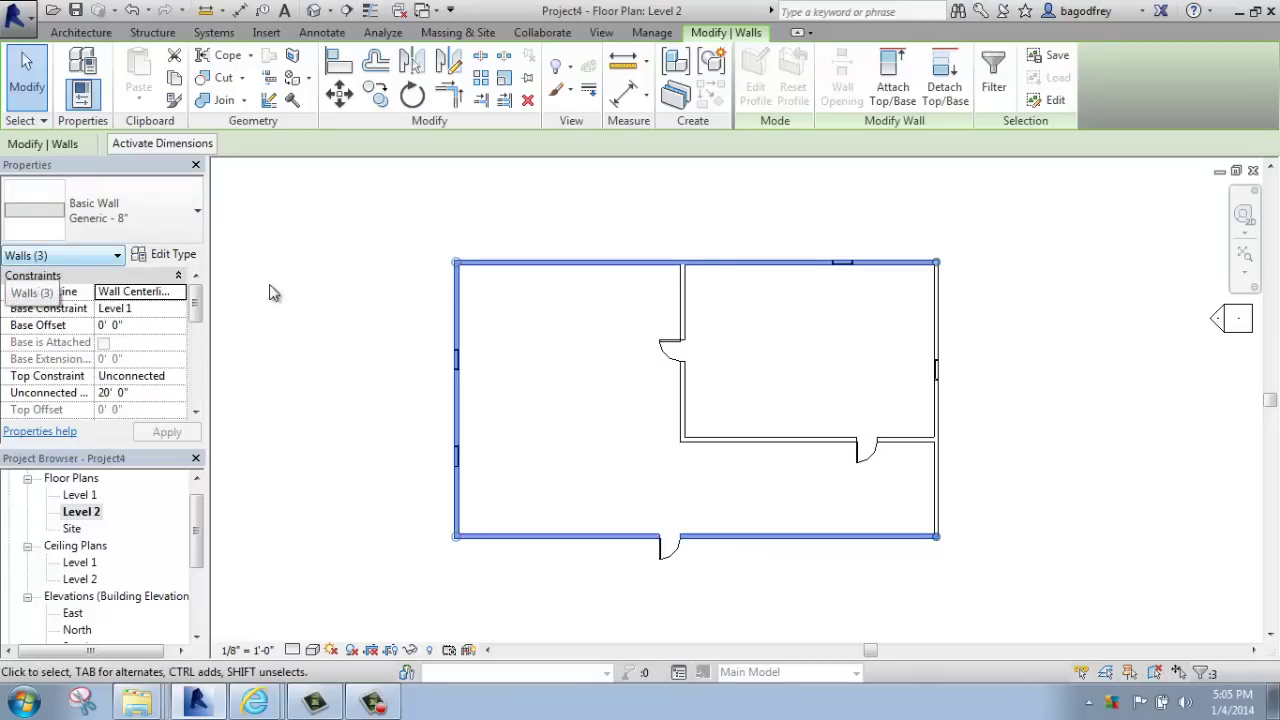
pyautogui.click(404, 303)
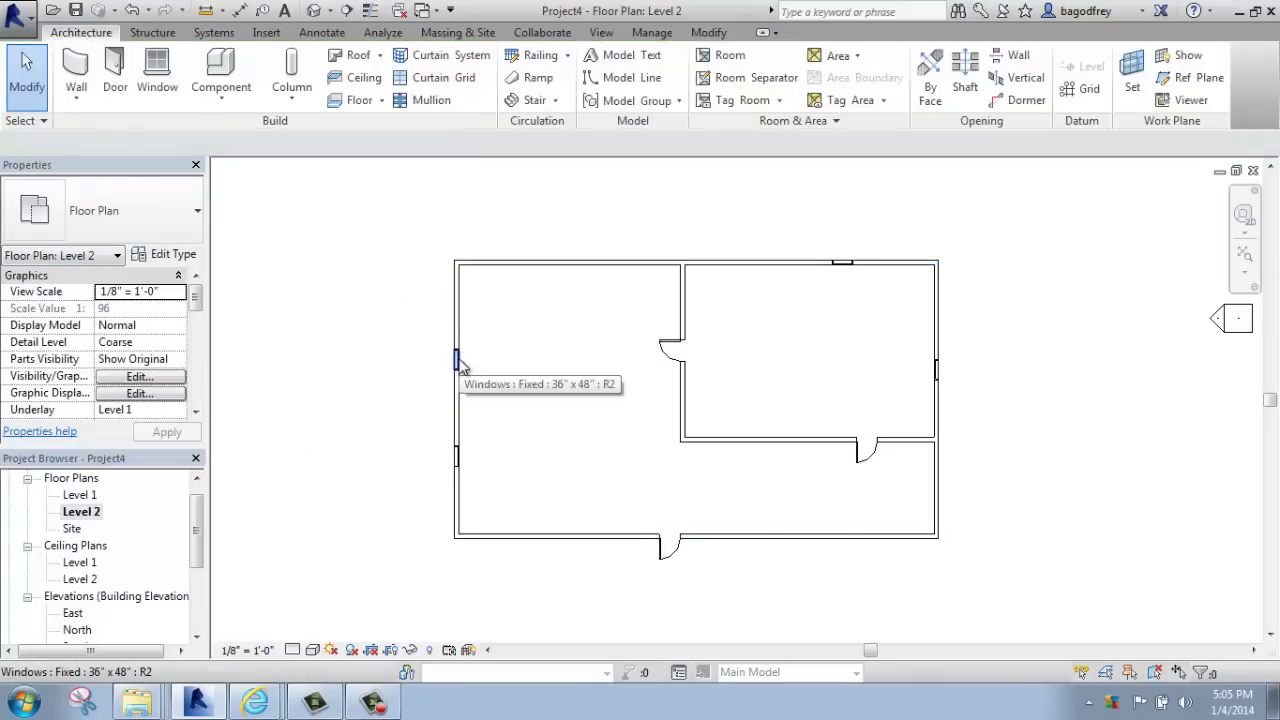
# - Select both windows in the left exterior wall and clear them, then crossing-select the left part of the plan and deselect it
pyautogui.click(460, 360)
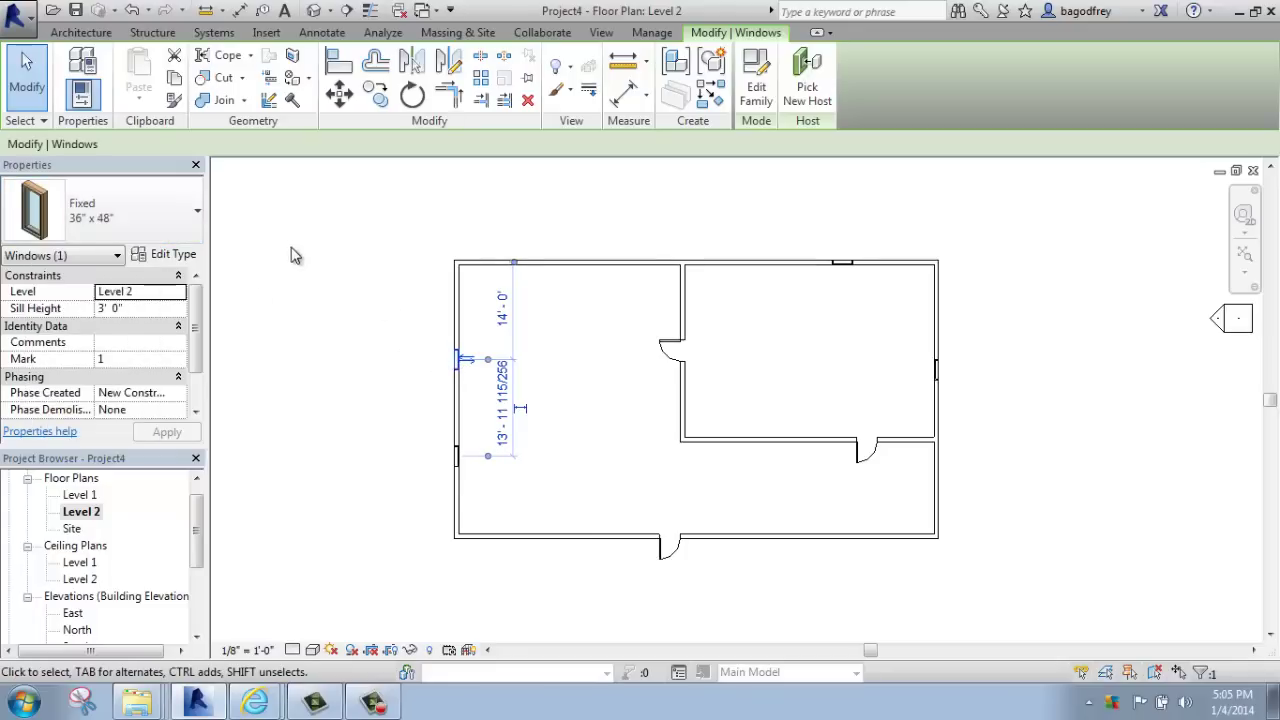
pyautogui.keyDown('ctrl'); pyautogui.click(462, 458); pyautogui.keyUp('ctrl')
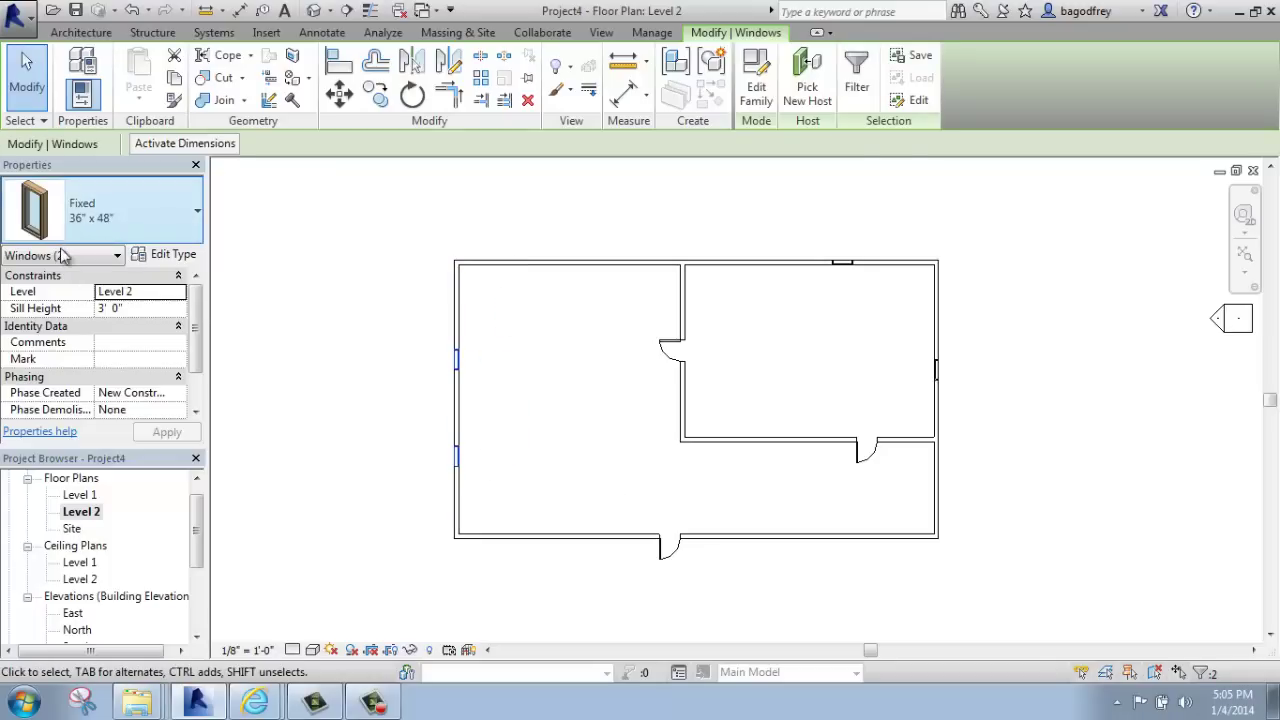
pyautogui.click(506, 240)
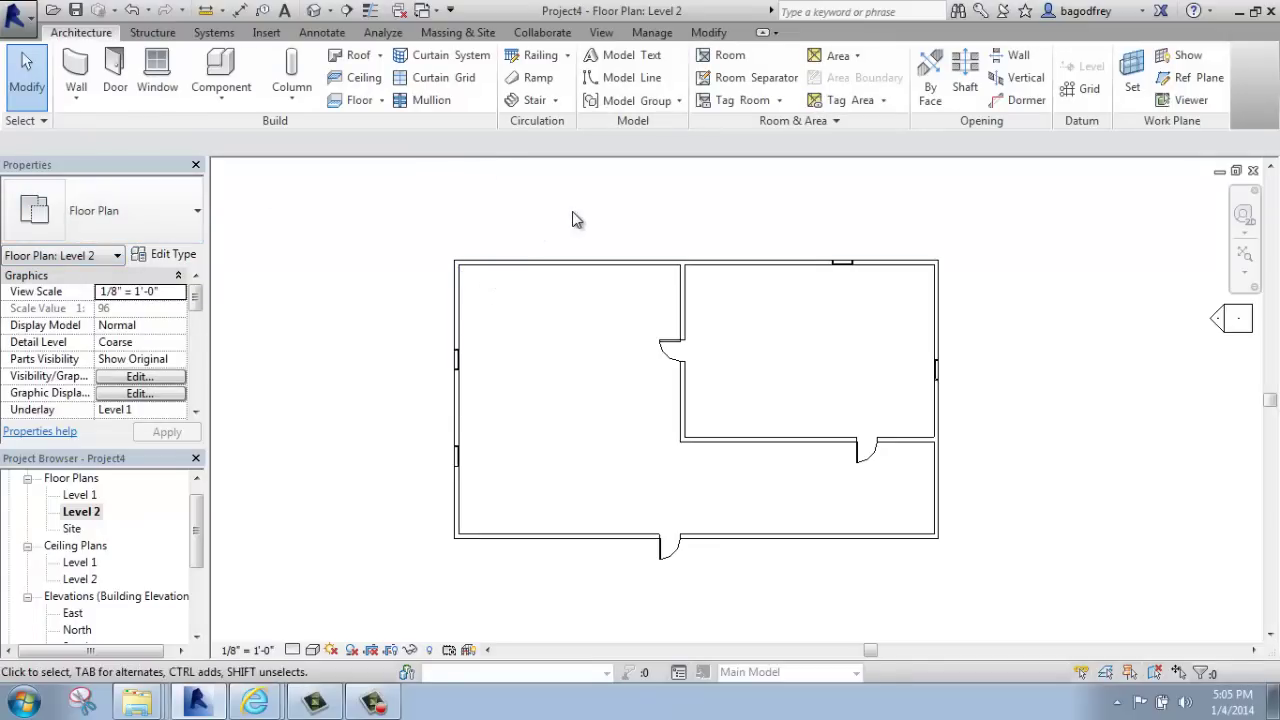
pyautogui.moveTo(572, 211); pyautogui.dragTo(377, 586)
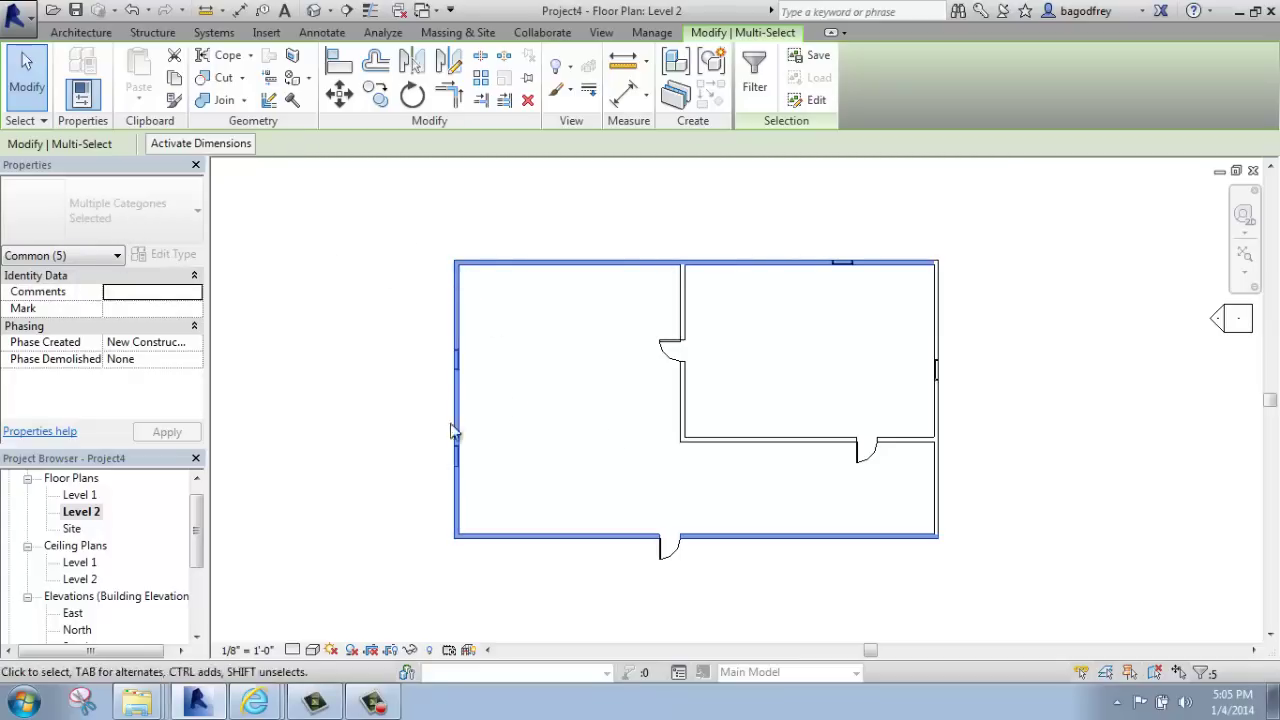
pyautogui.click(603, 349)
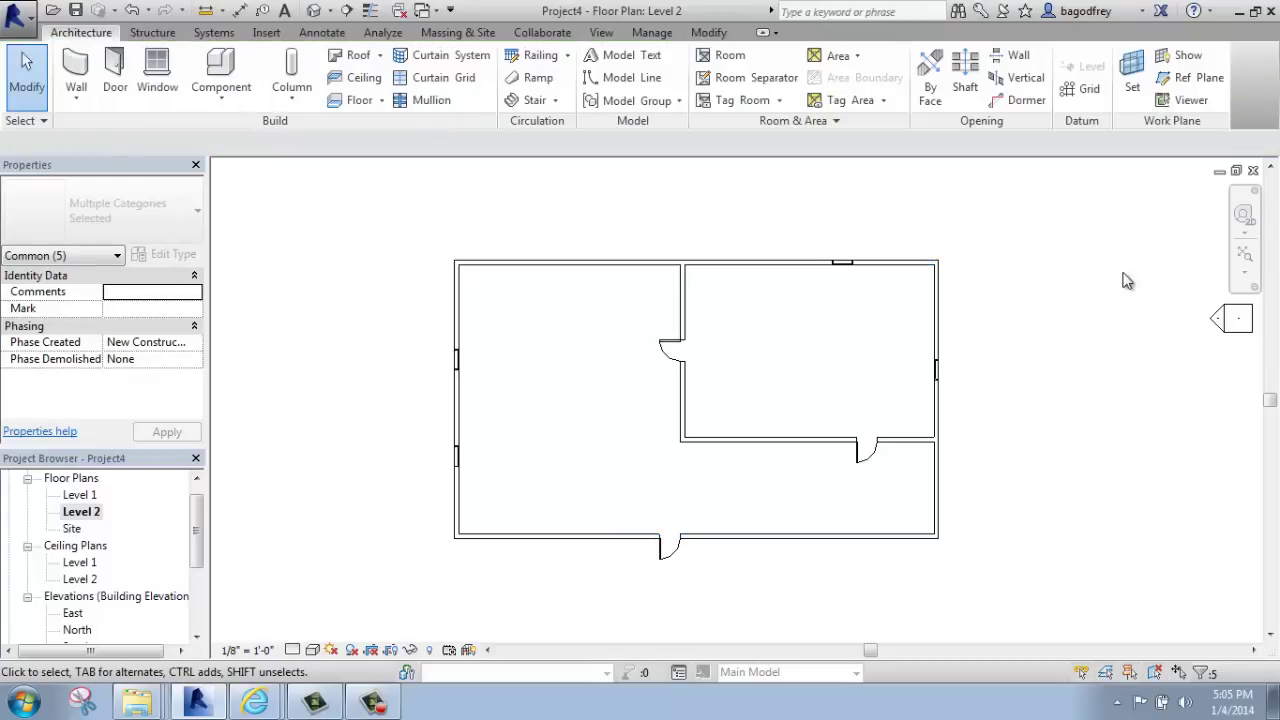